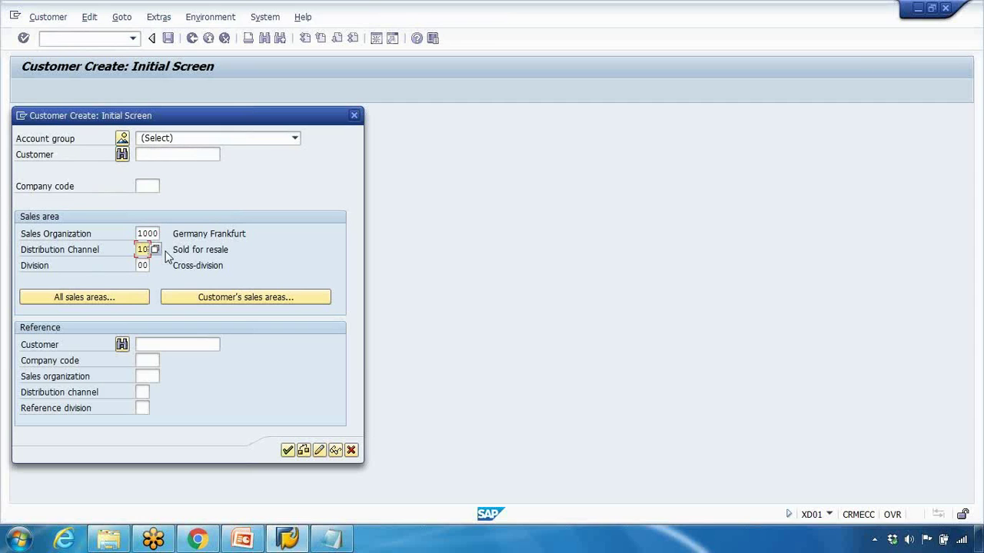
- Leave the XD01 screen holding sales area 1000/10/00 and switch to the PowerPoint deck
key(alt+Tab)
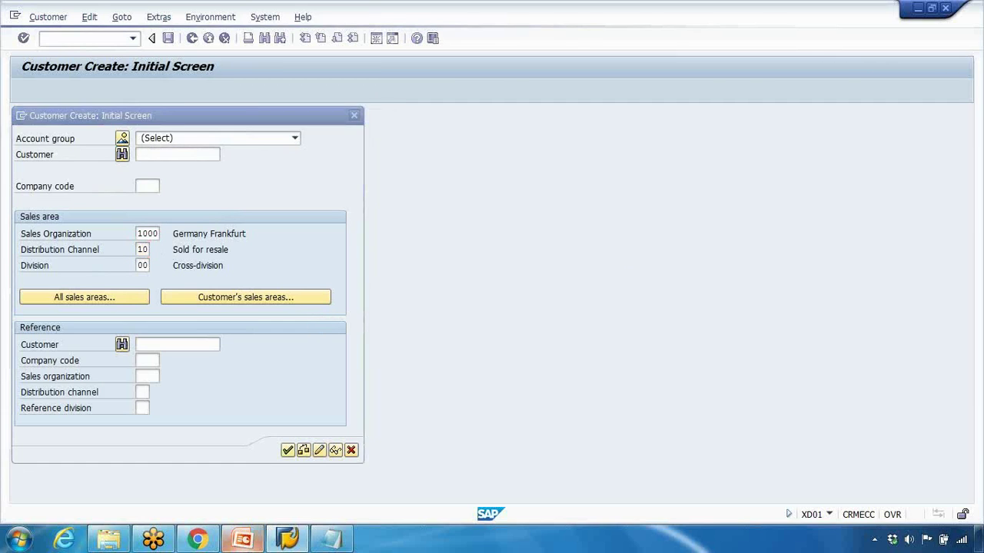
- Point out the VOR1 label on slide 6, then return to the SAP window
click(276, 241)
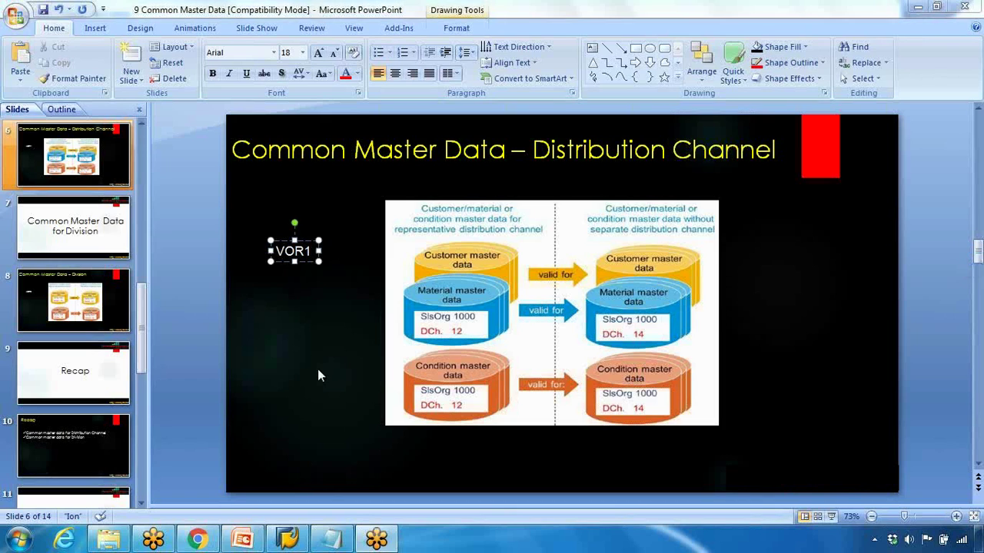
click(307, 318)
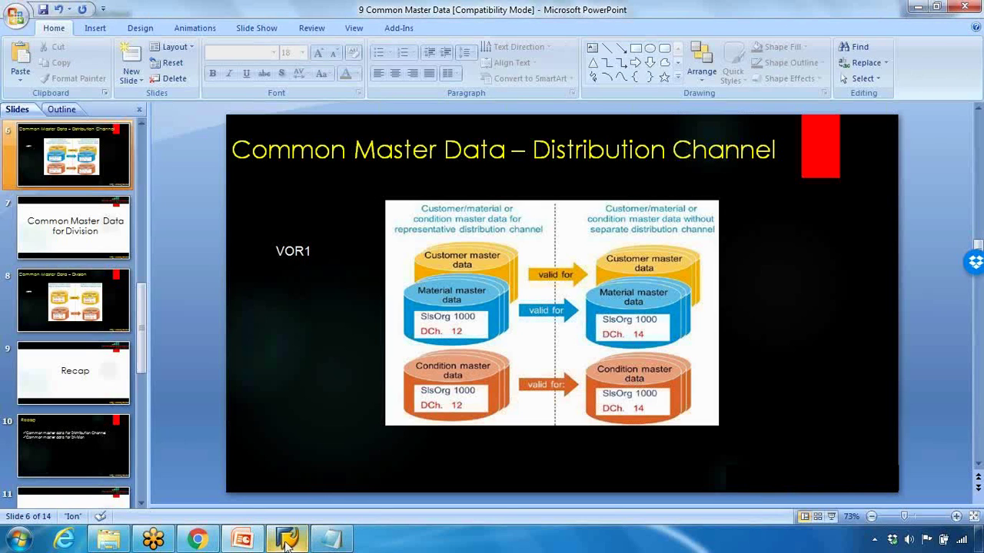
key(alt+Tab)
- Open transaction VOR1 and scroll through the distribution channel assignment table
text(vor)
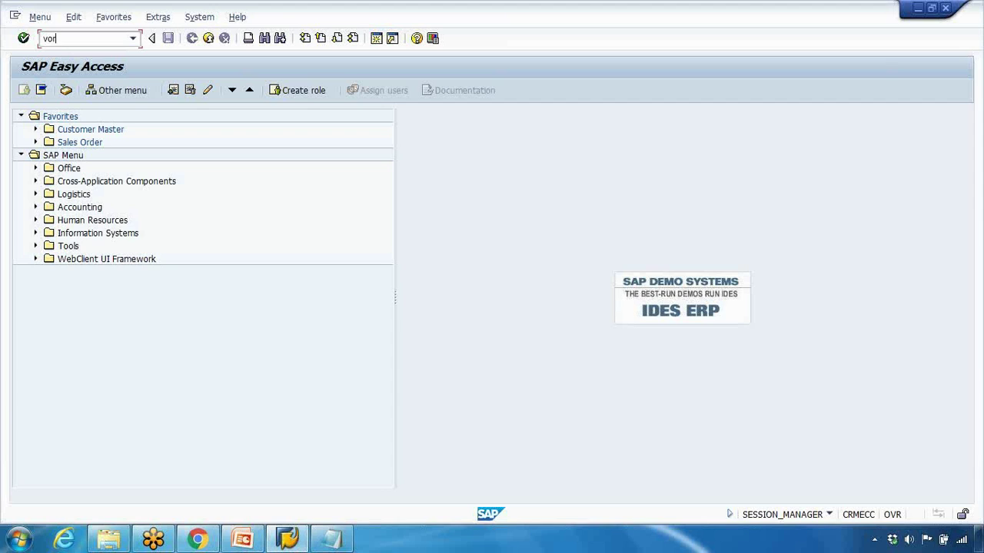
text(1)
key(Return)
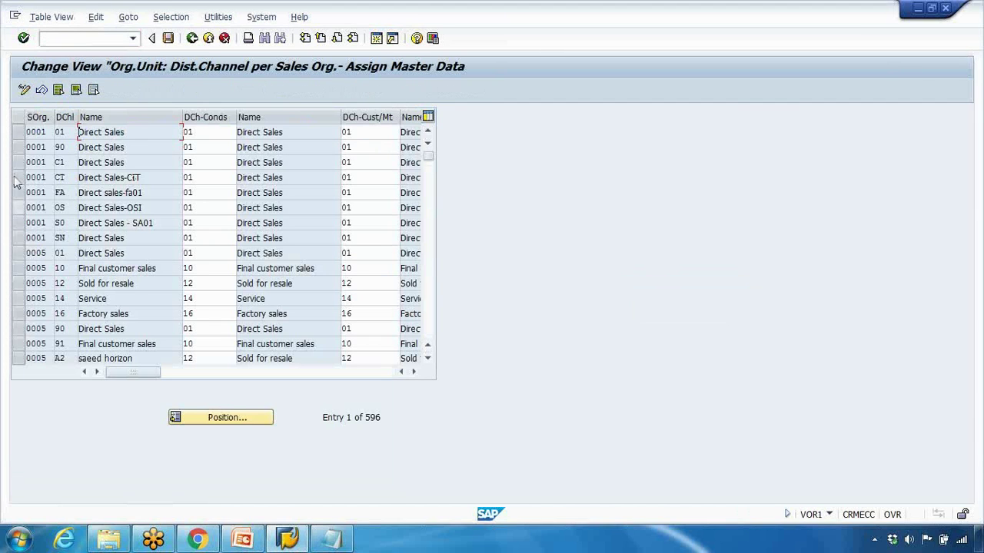
double_click(34, 134)
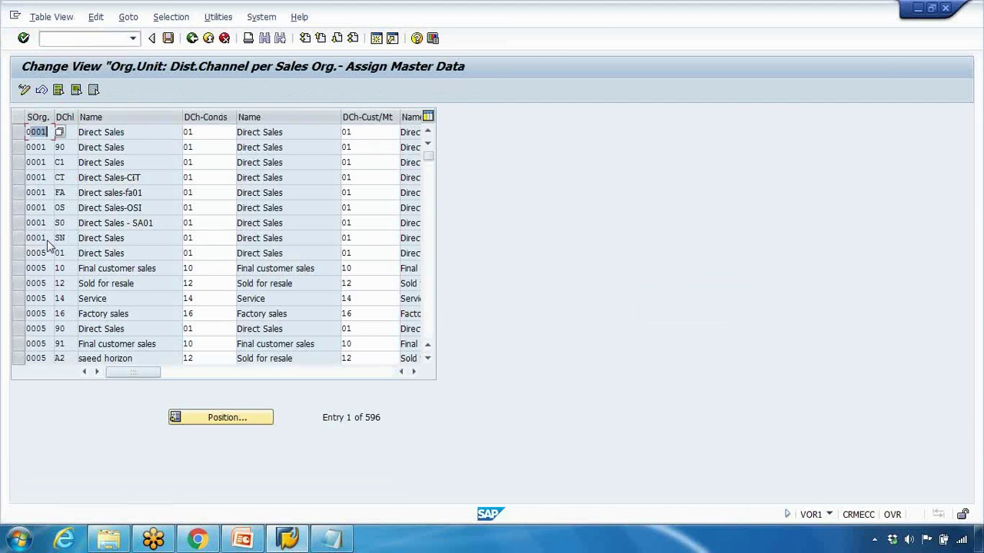
scroll(46, 244, down, 1)
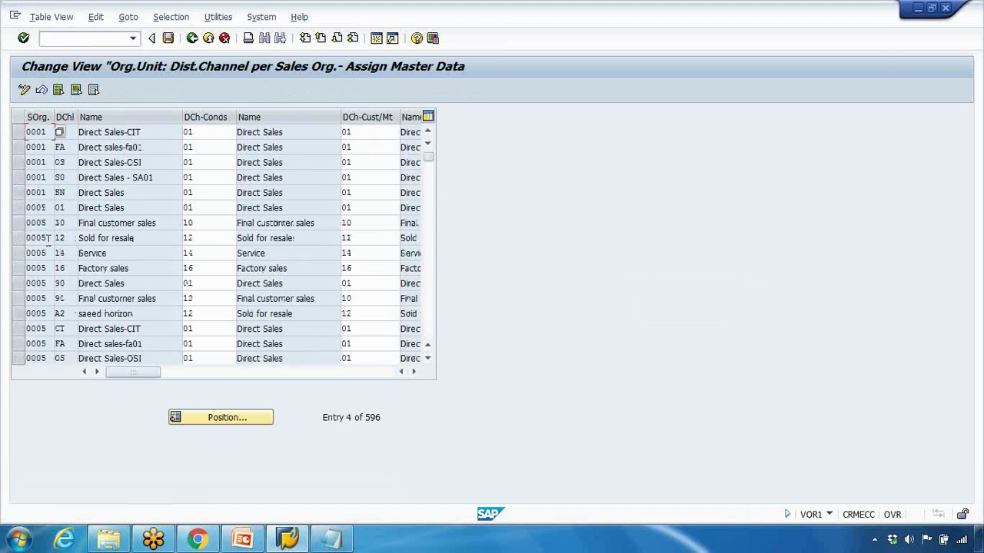
scroll(44, 246, down, 1)
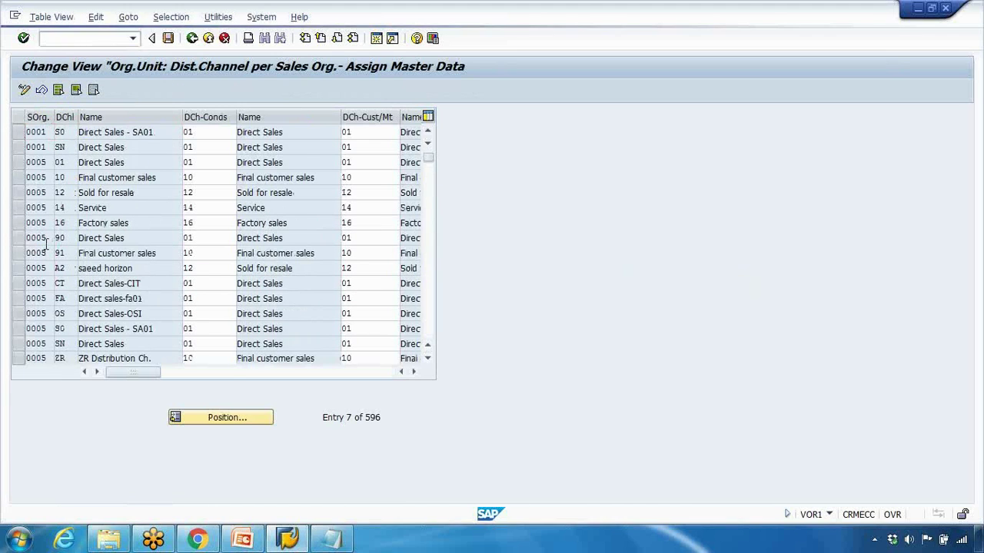
scroll(44, 245, down, 1)
- Jump to the table entries for sales organization 1000
click(206, 418)
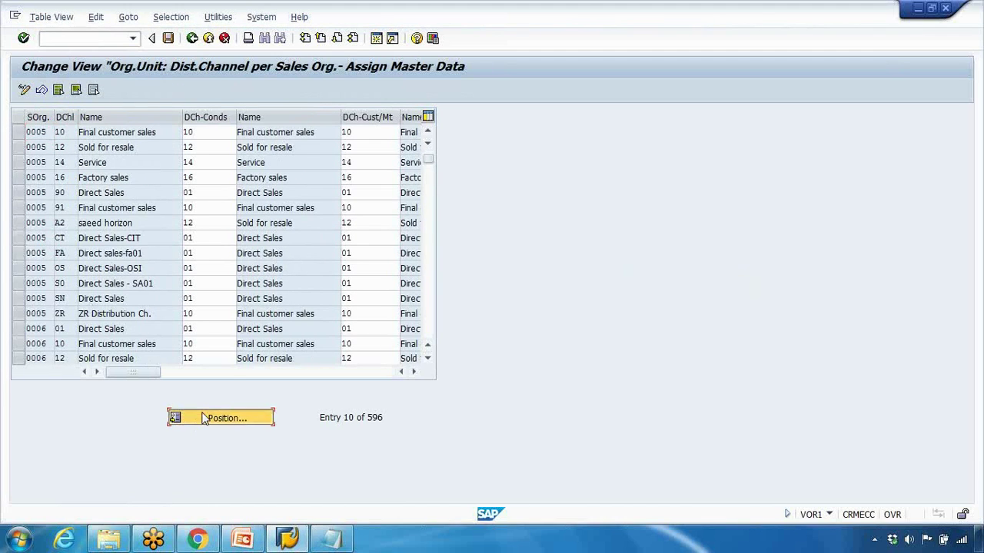
text(1000)
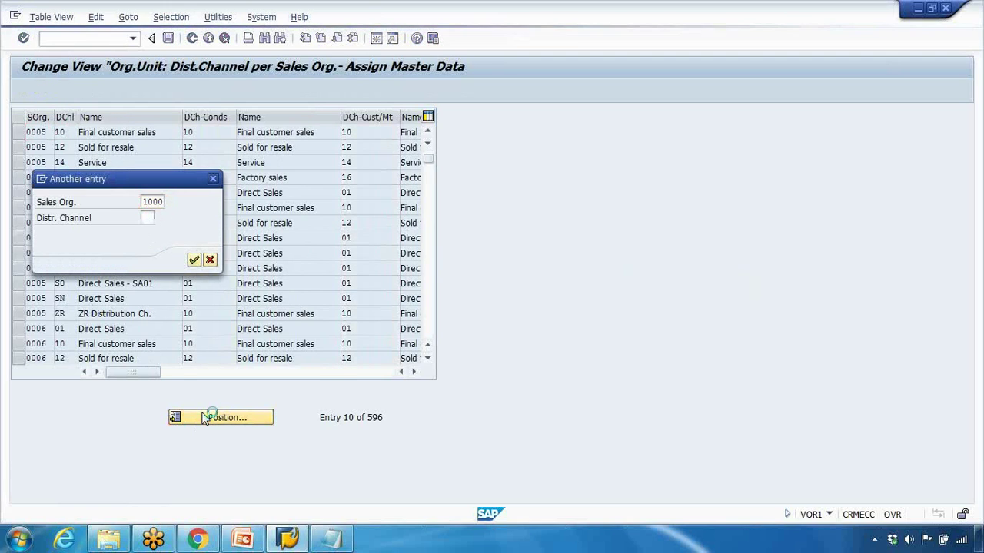
key(Return)
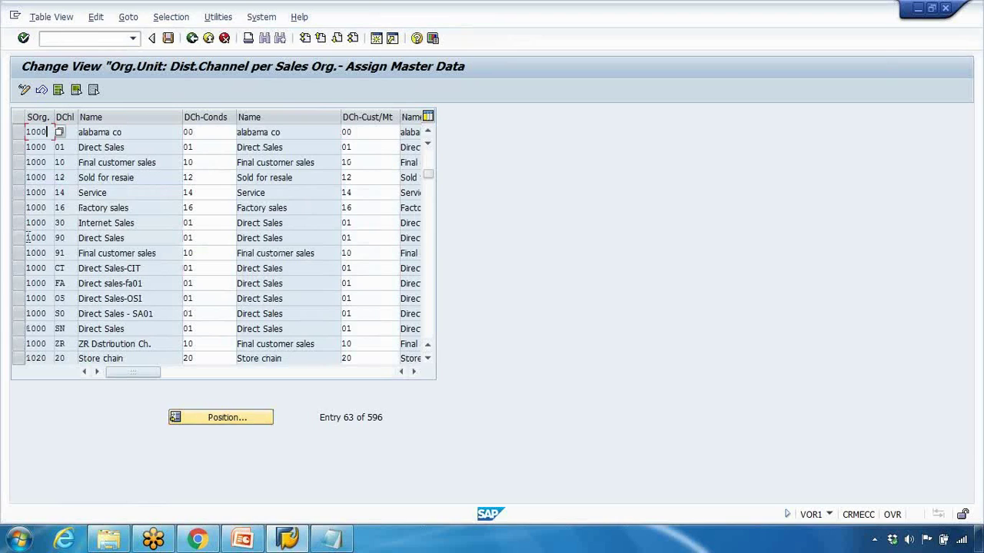
- Widen the DCh-Conds column and highlight channels 30 and 90 with their 01 references
drag(239, 117, 244, 117)
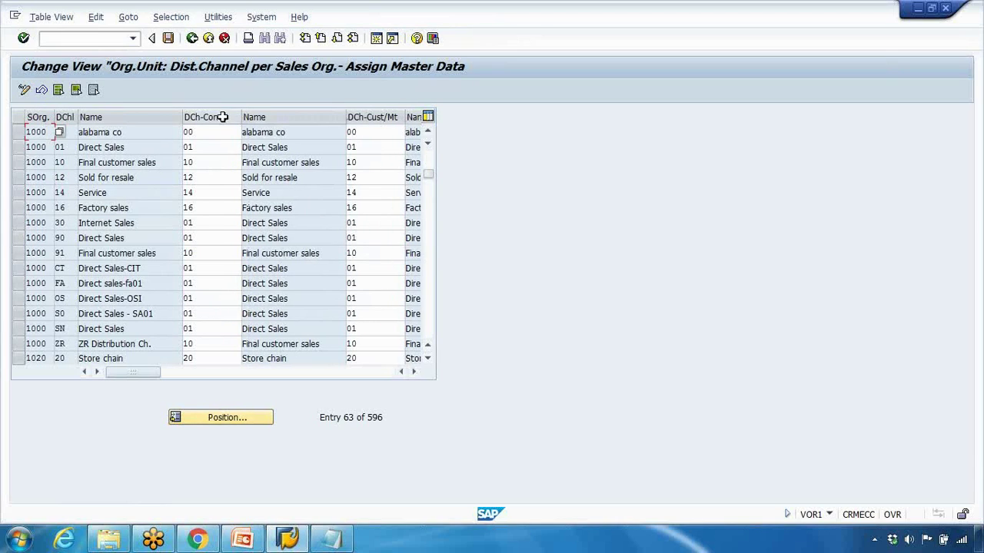
mouse_move(199, 209)
mouse_down()
mouse_move(182, 209)
mouse_move(186, 223)
mouse_up()
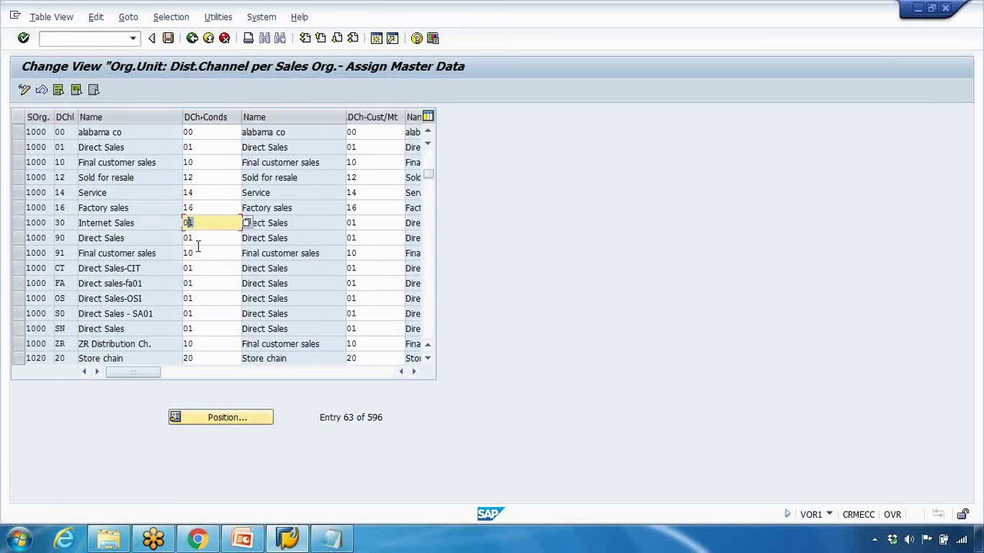
drag(203, 223, 185, 223)
drag(68, 223, 56, 223)
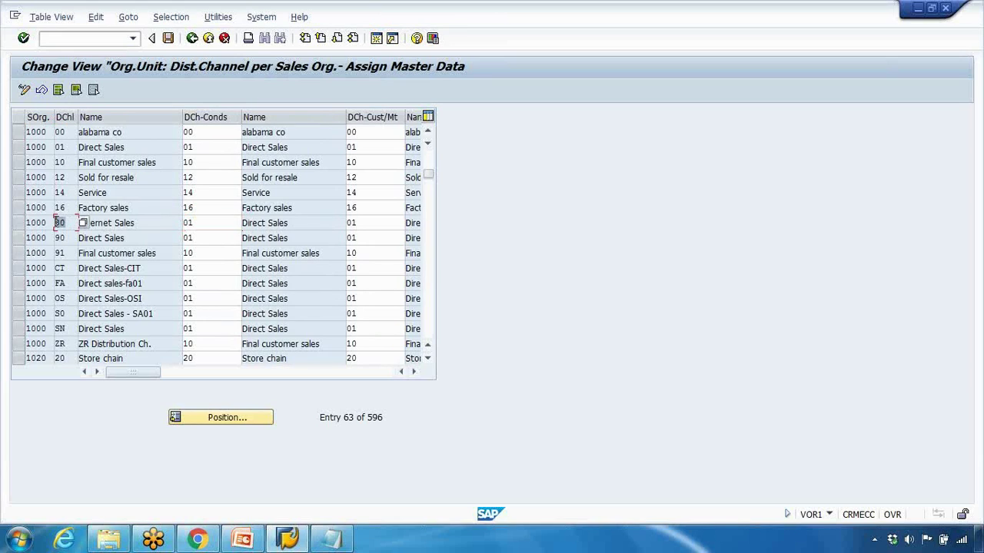
drag(188, 238, 181, 239)
drag(68, 238, 54, 238)
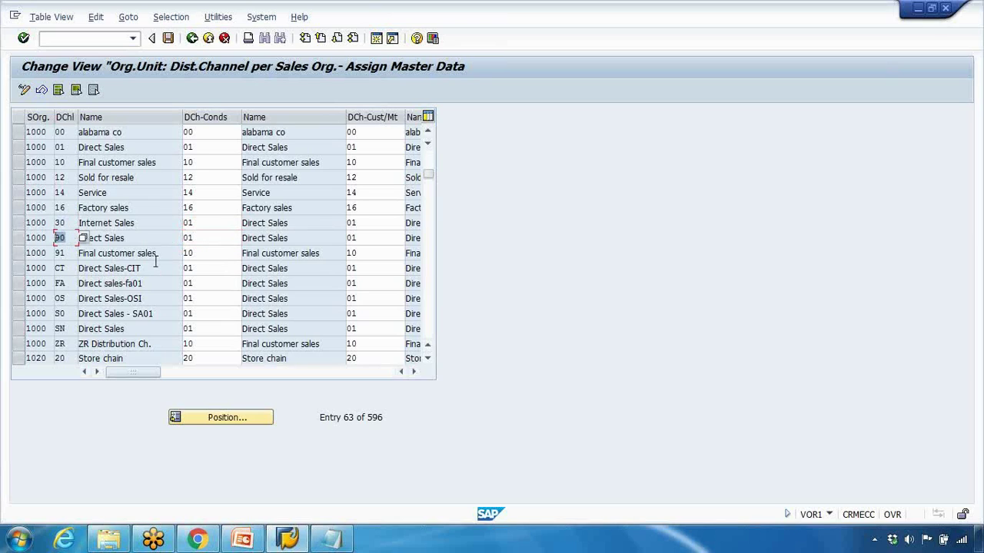
drag(192, 224, 170, 225)
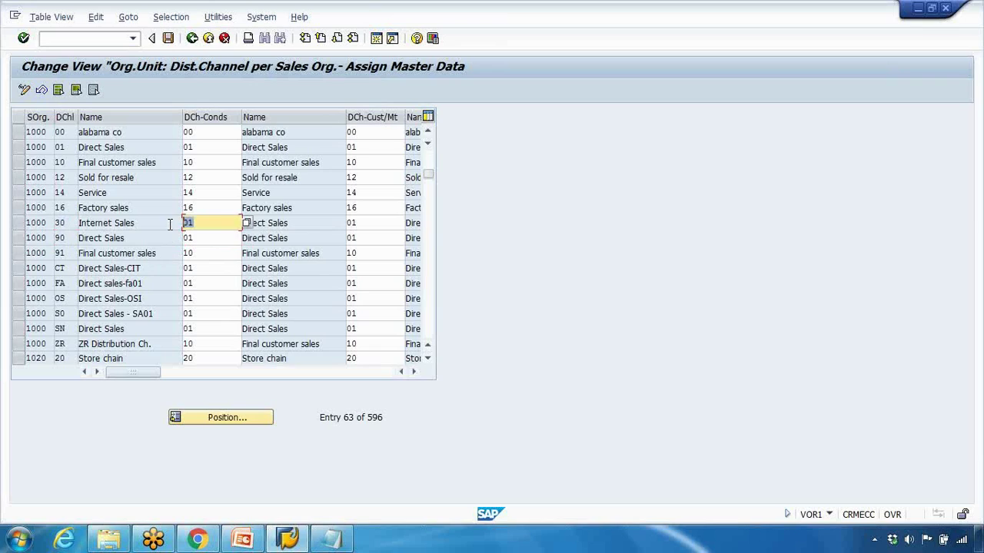
drag(245, 223, 57, 238)
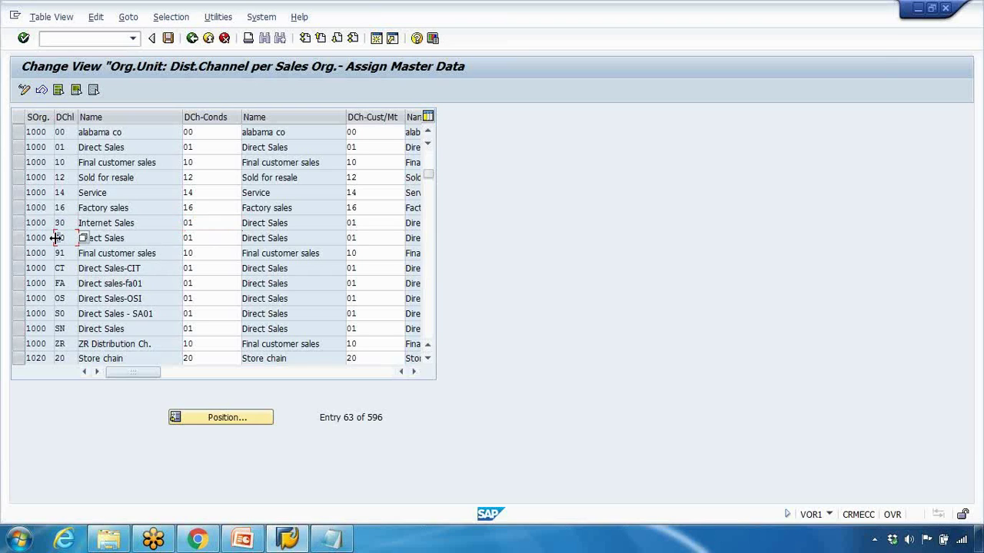
drag(56, 238, 57, 239)
- Select the channel 30 and 90 rows and point out their 01 condition references
click(198, 223)
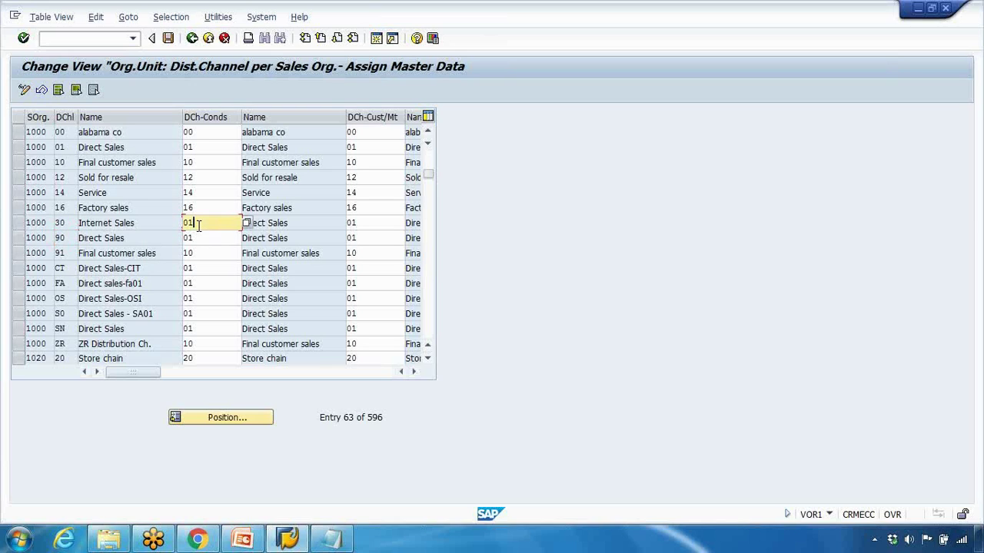
click(17, 222)
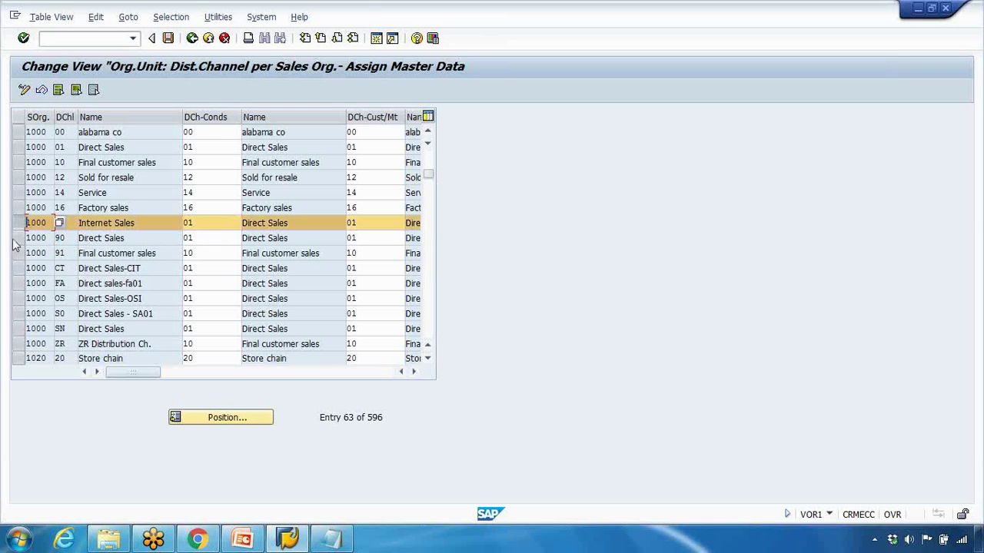
click(17, 237)
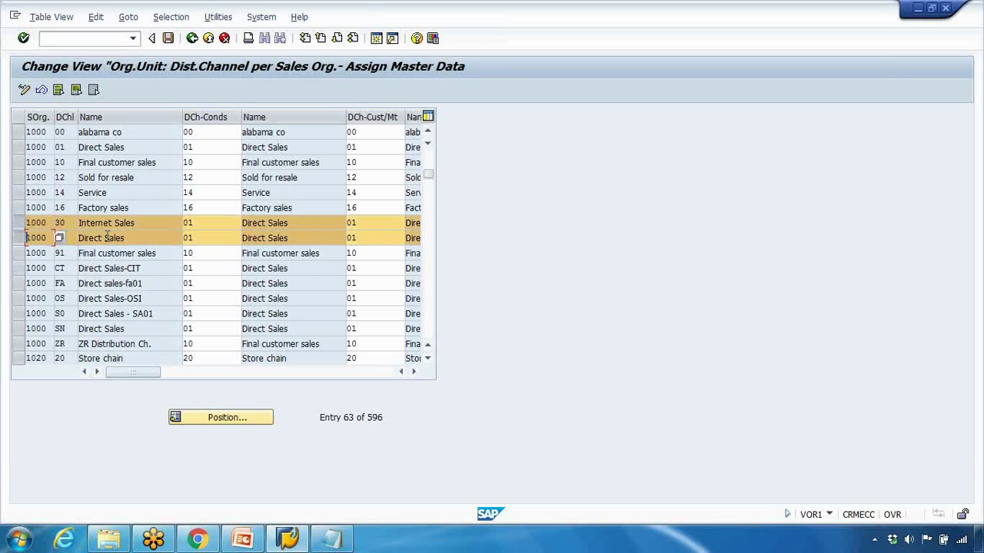
double_click(193, 223)
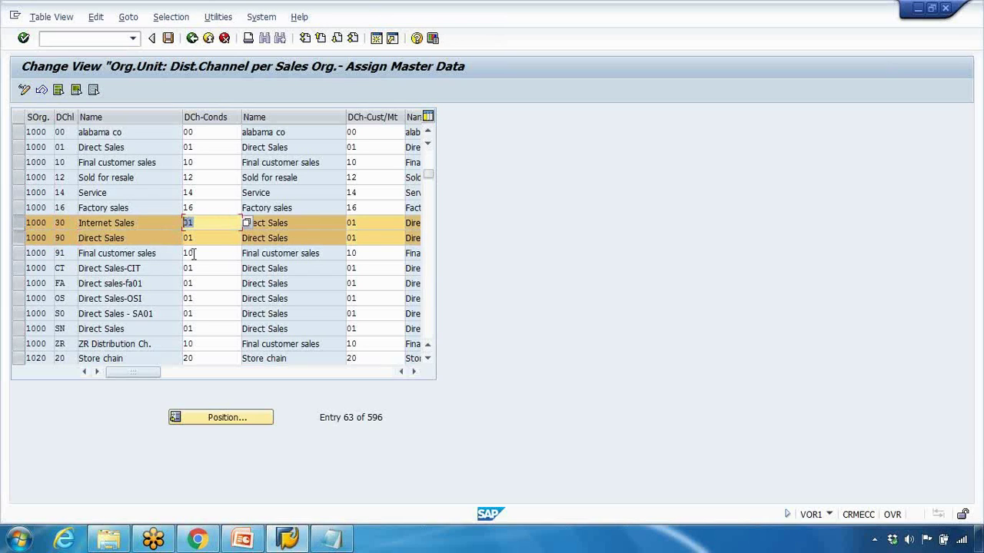
click(83, 223)
double_click(59, 237)
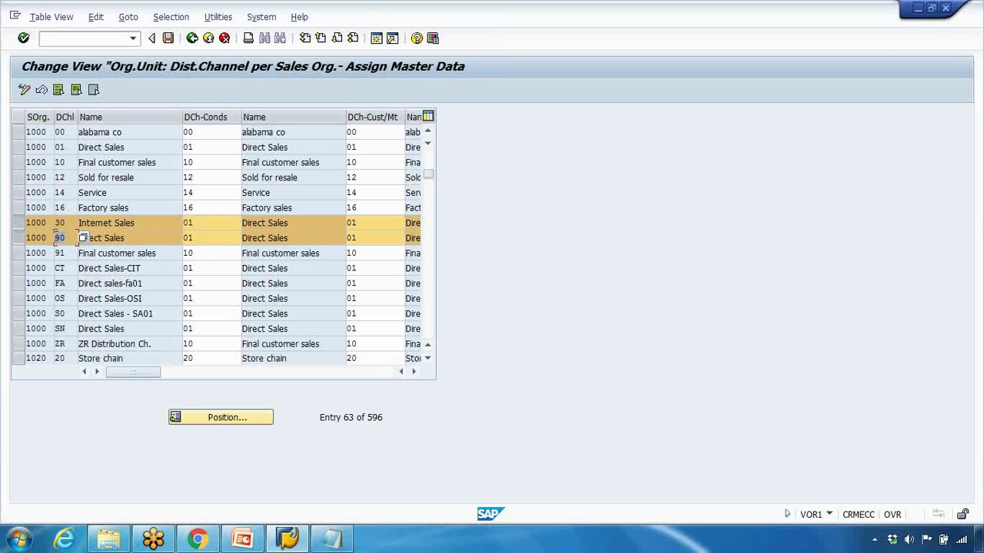
double_click(206, 223)
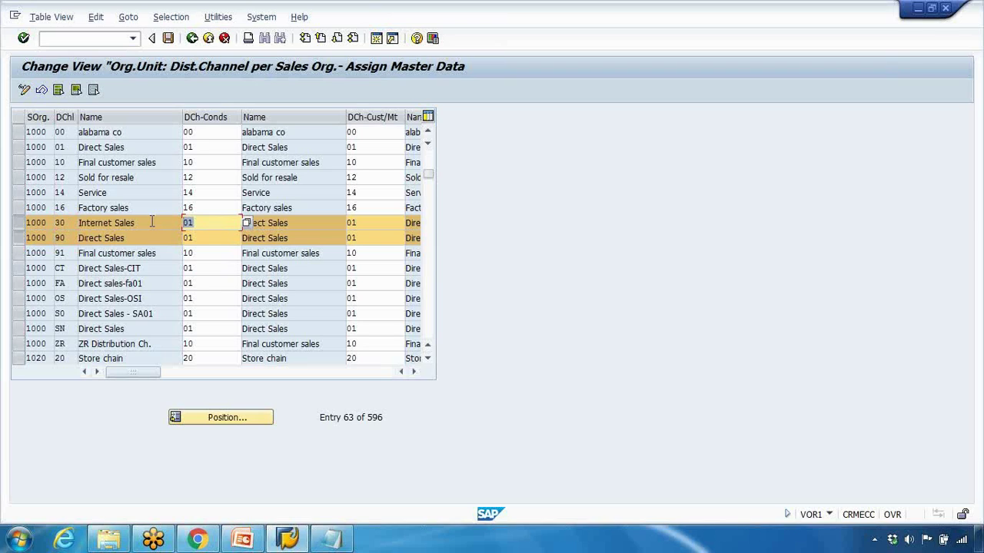
- Reselect channel 30's conditions reference 01 and open F1 help for that field
click(66, 223)
double_click(54, 238)
double_click(57, 223)
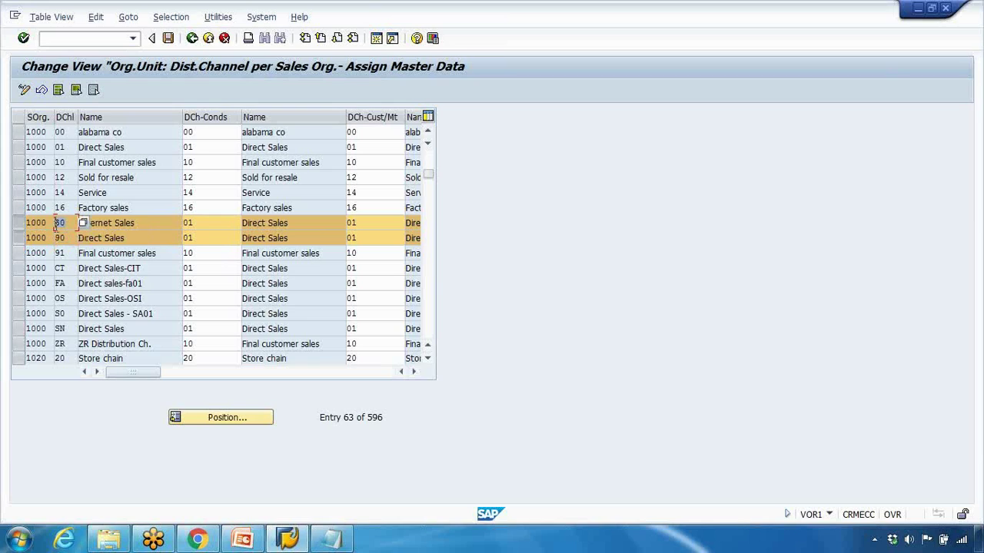
double_click(186, 223)
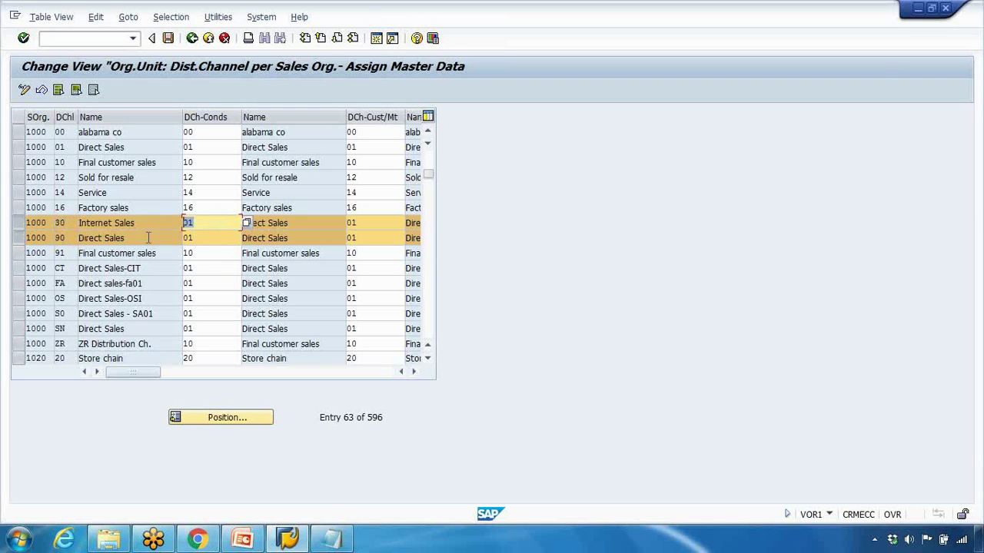
click(226, 223)
key(F1)
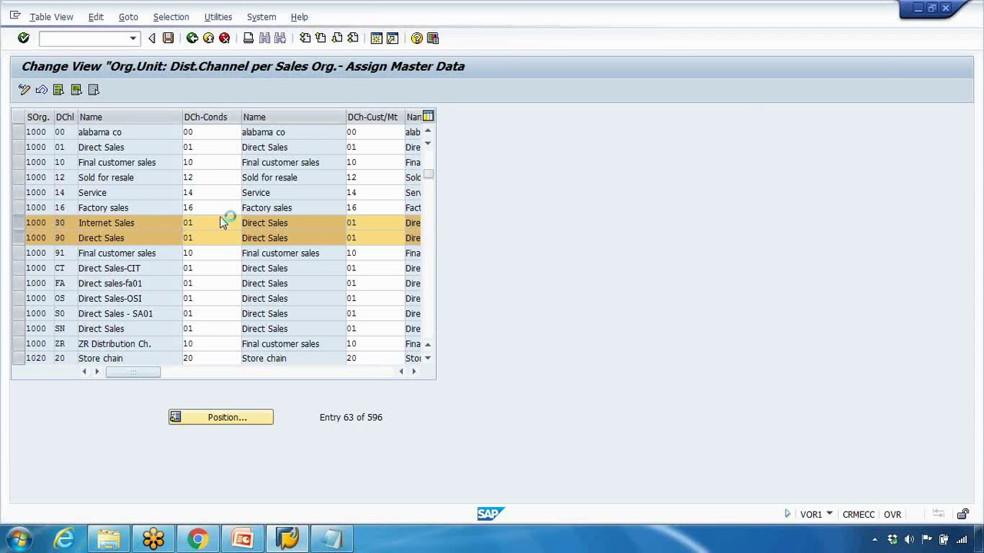
- Read through the example table and explanation in the conditions-reference help
scroll(555, 275, down, 1)
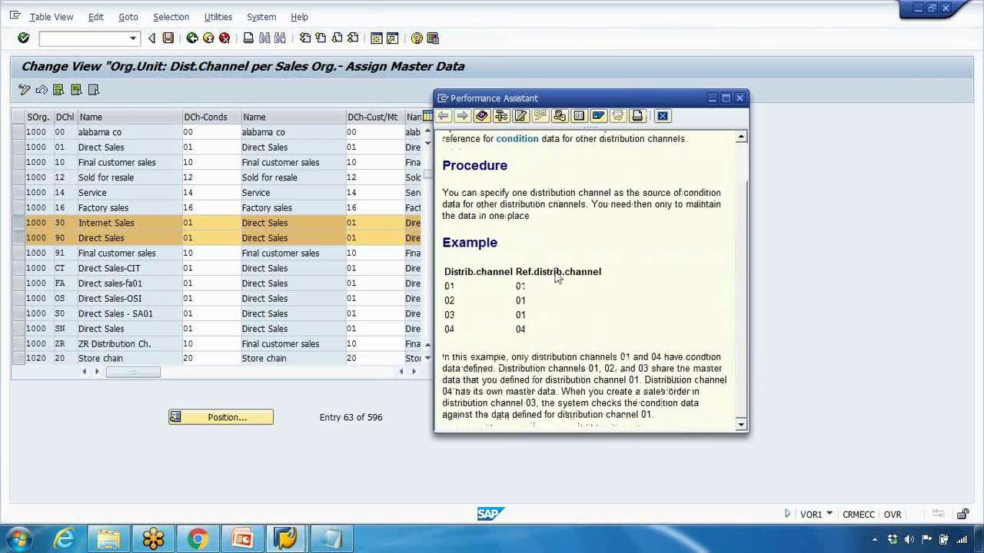
drag(465, 262, 638, 384)
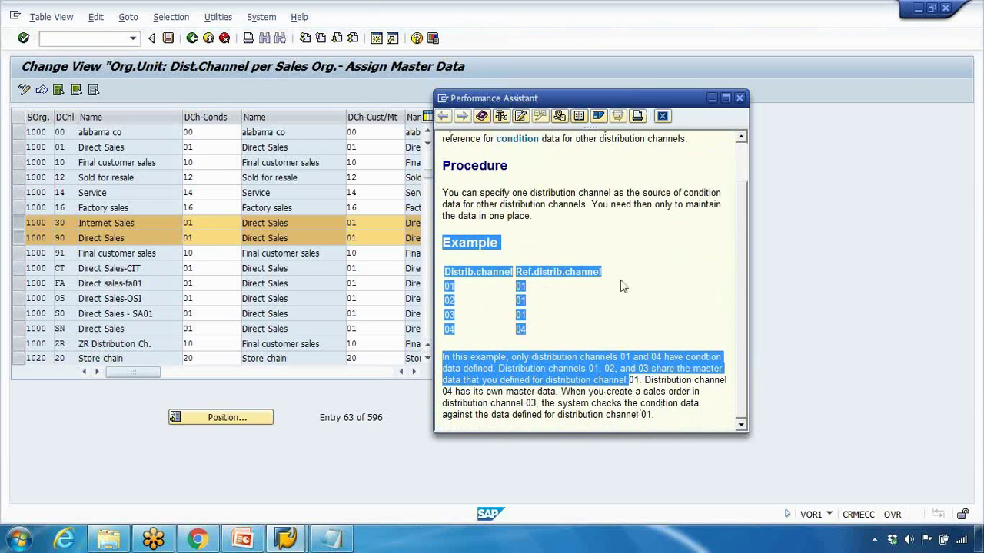
click(621, 271)
scroll(621, 265, up, 1)
scroll(611, 269, down, 1)
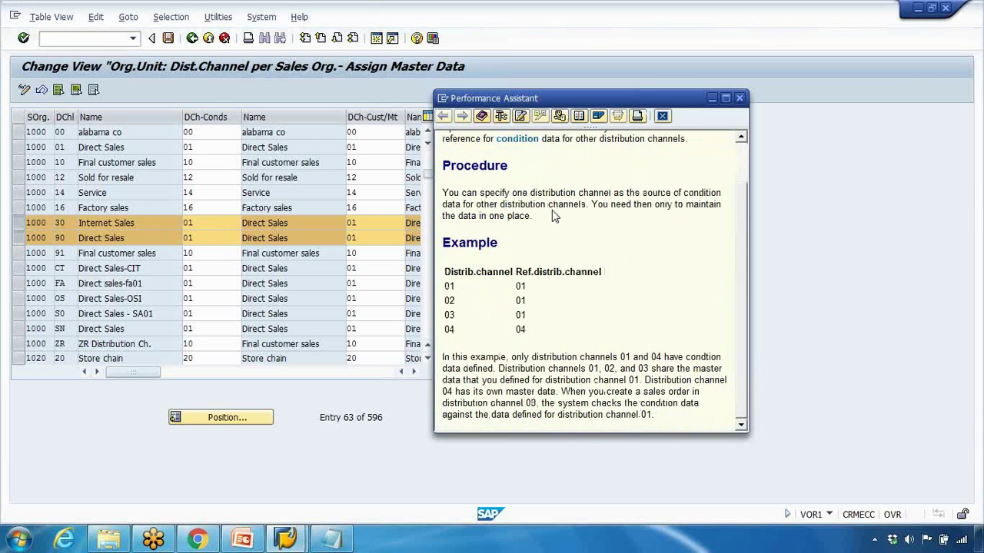
drag(459, 277, 530, 380)
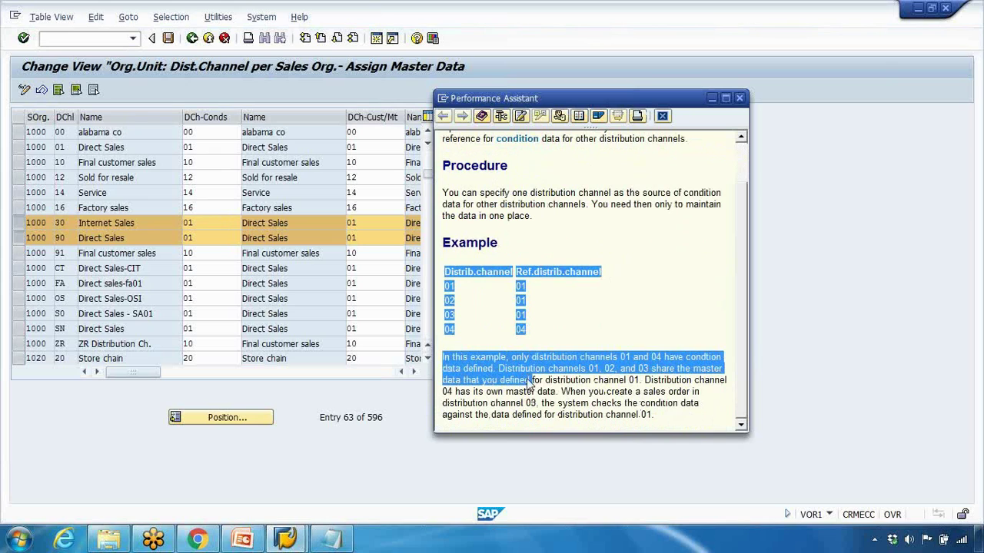
click(546, 259)
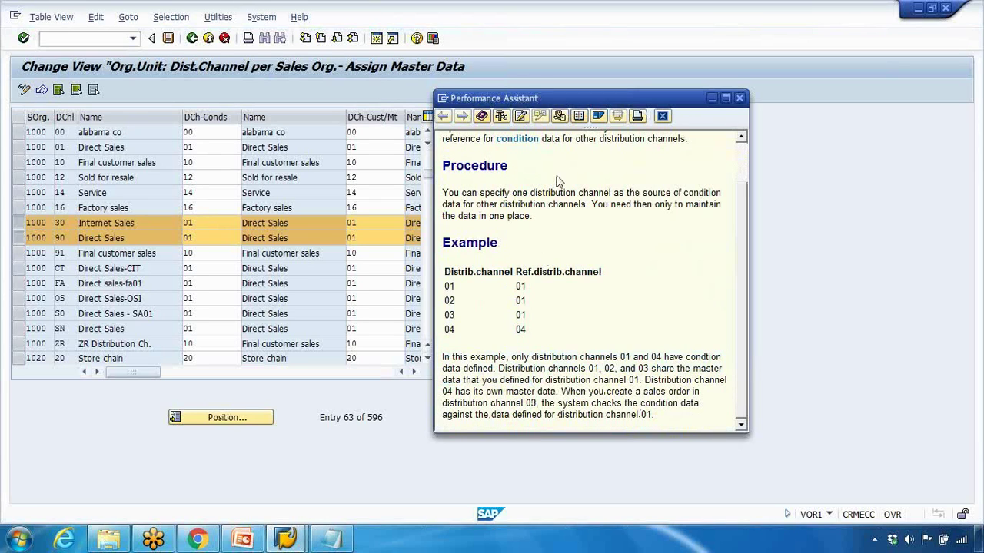
- Close the help and highlight channel 30's customer/material reference 01
click(662, 116)
click(360, 222)
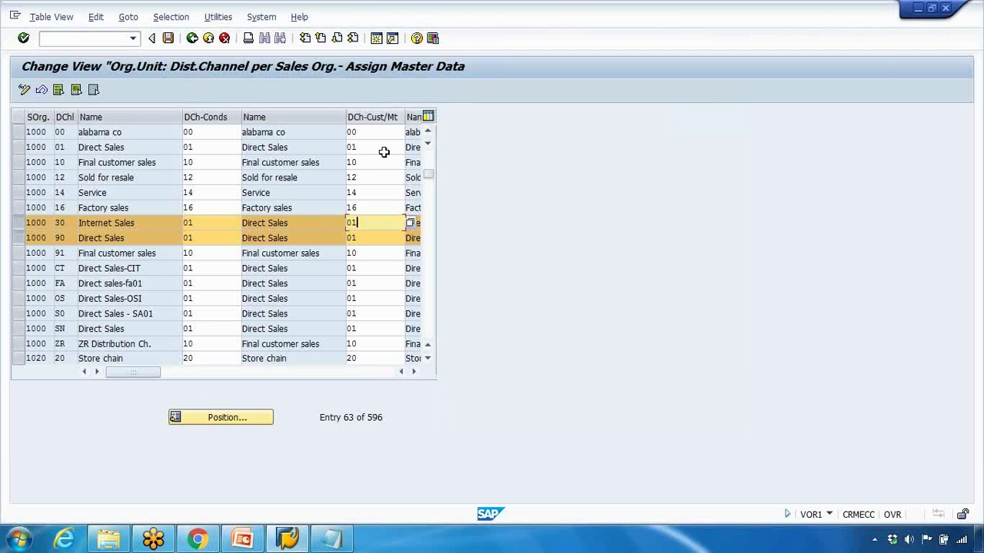
drag(371, 220, 319, 226)
- Switch to PowerPoint, cancelling the two Print dialogs that opened
click(242, 538)
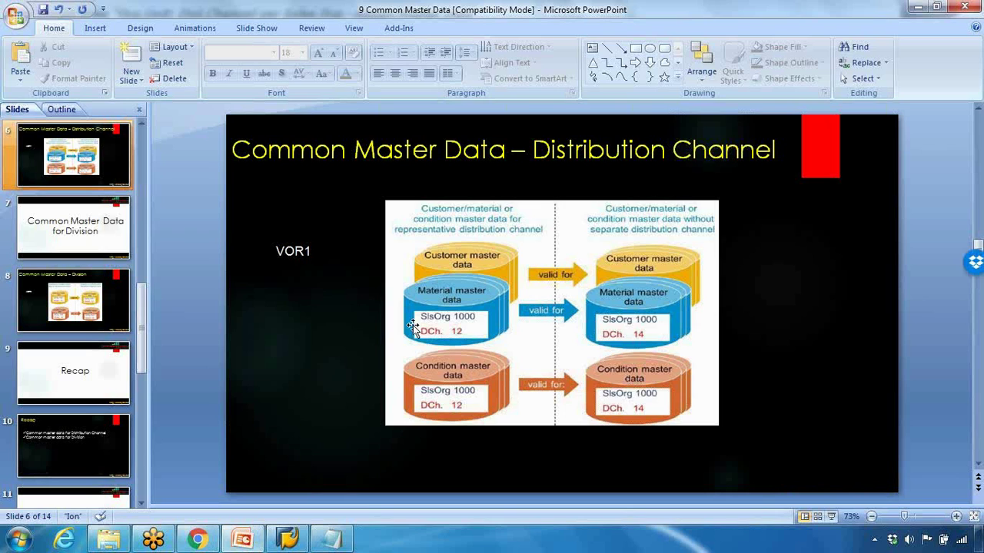
key(ctrl+p)
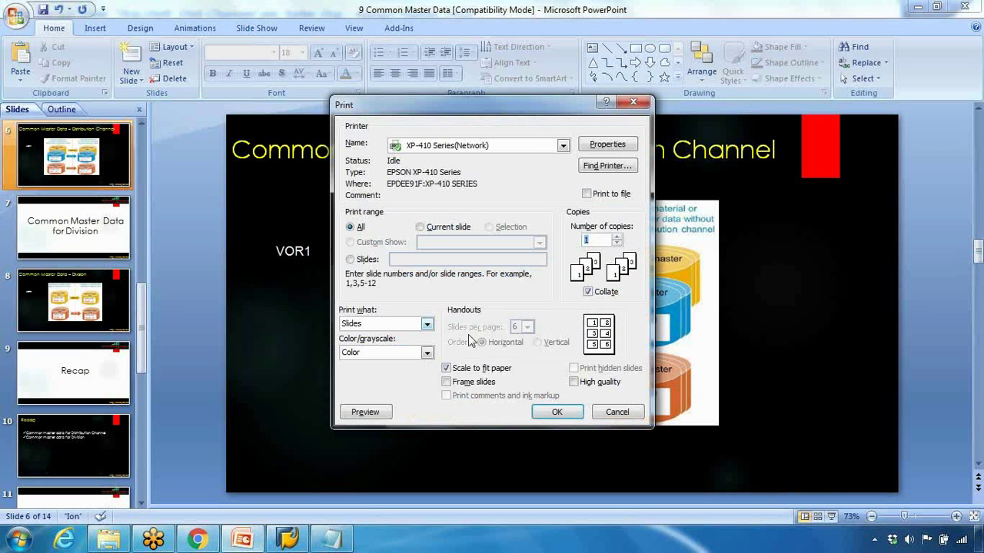
click(604, 412)
key(ctrl+p)
click(622, 417)
- Present the slide, circle Condition and Customer/Material master data, then discard the ink
click(830, 515)
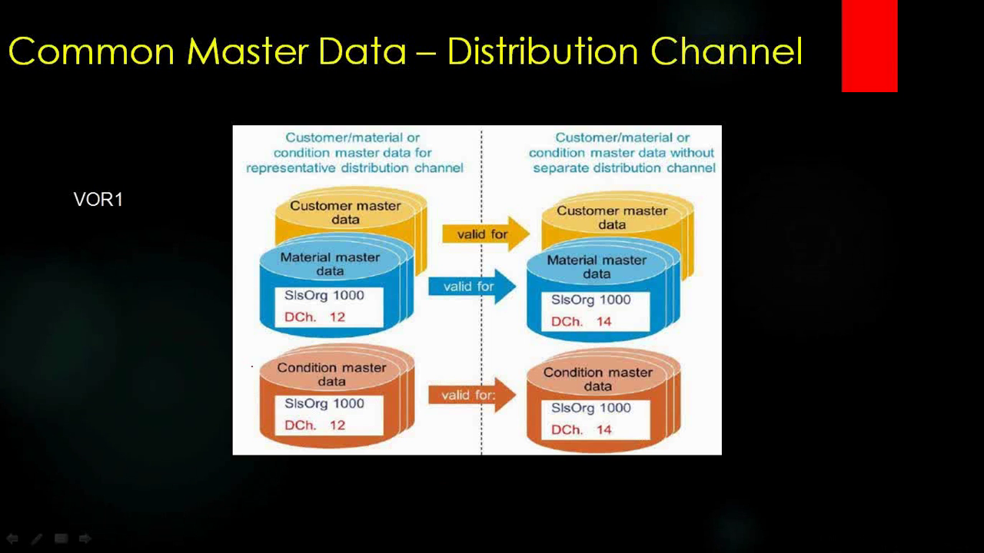
drag(274, 350, 259, 345)
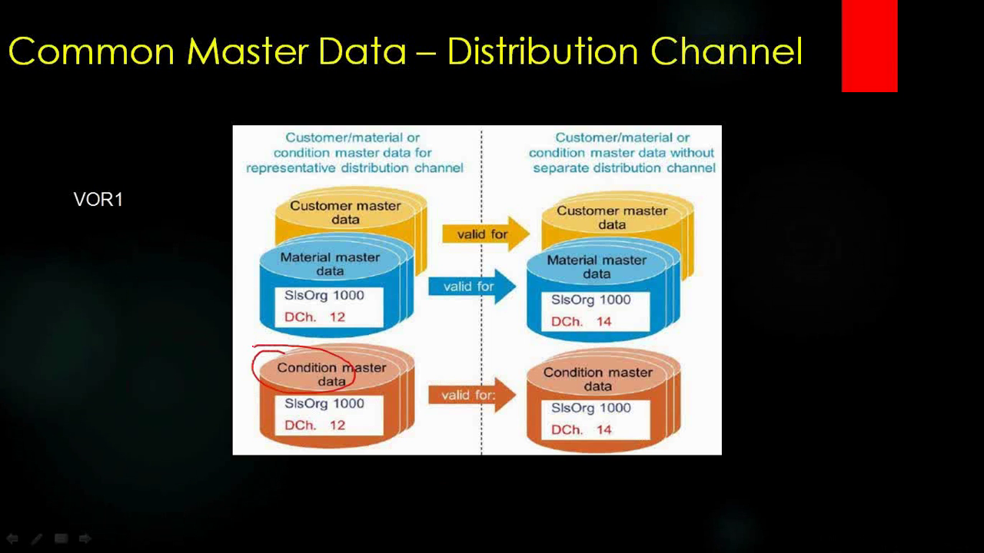
mouse_move(287, 179)
mouse_down()
mouse_move(415, 272)
mouse_move(275, 189)
mouse_up()
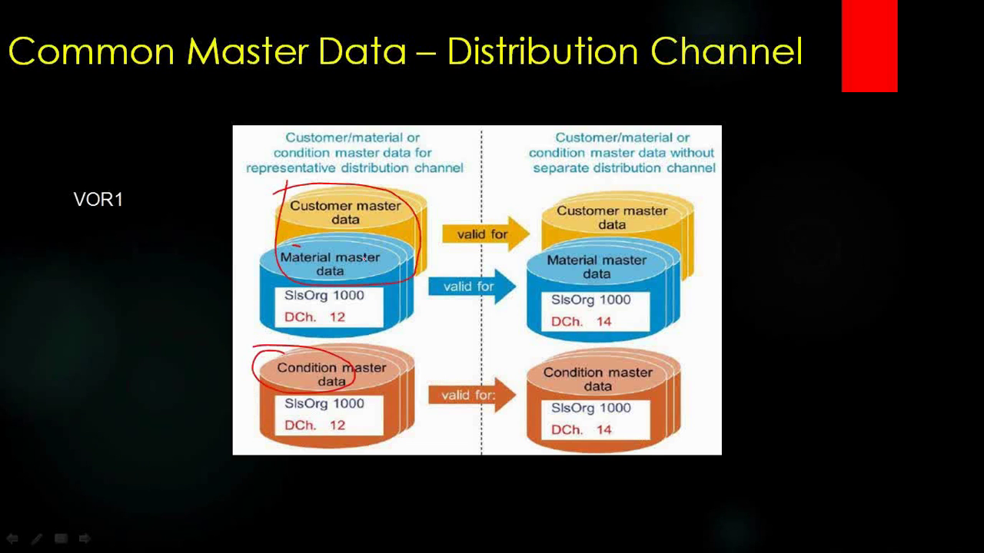
key(Escape)
click(524, 307)
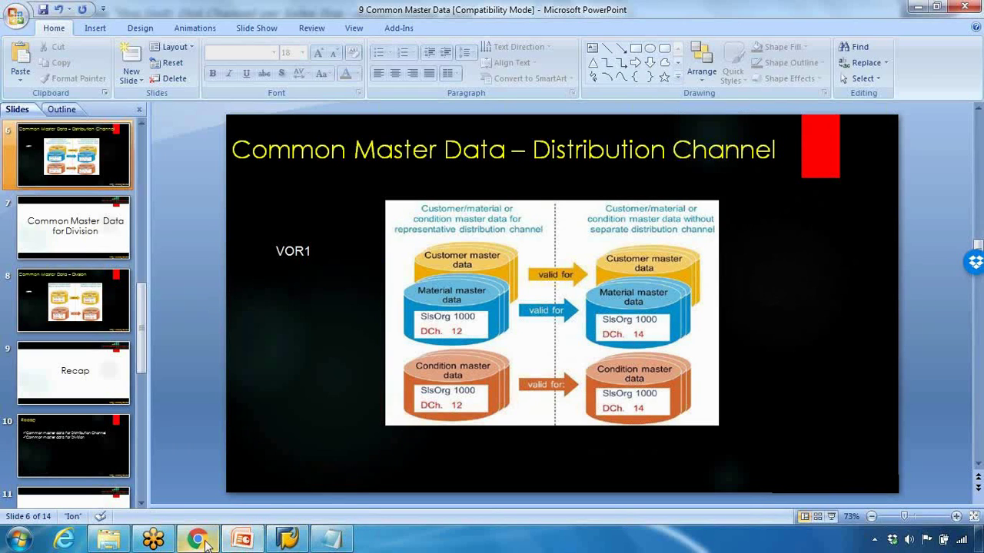
- Return to the VOR1 table and point out channels 30 and 90's customer/material references
mouse_move(287, 540)
click(323, 446)
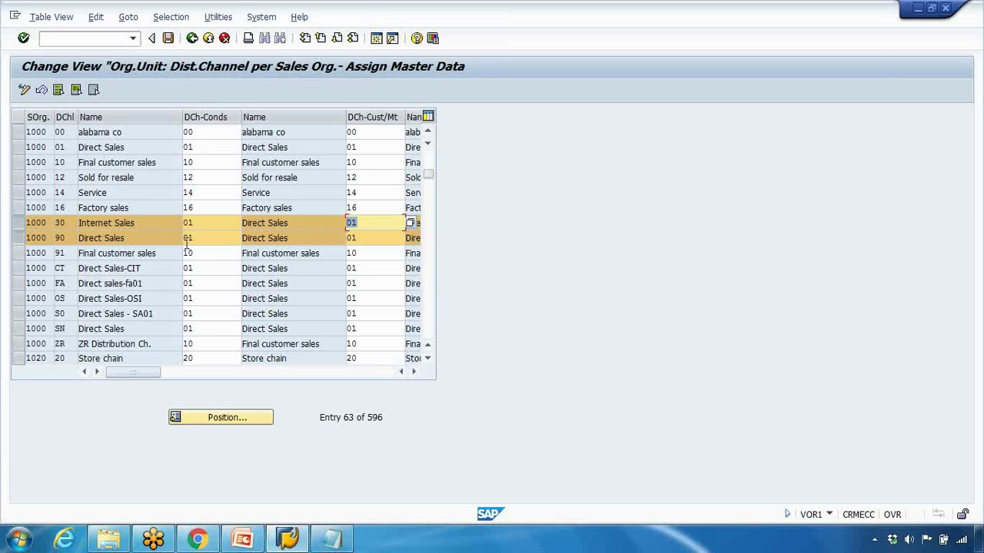
click(55, 223)
click(352, 238)
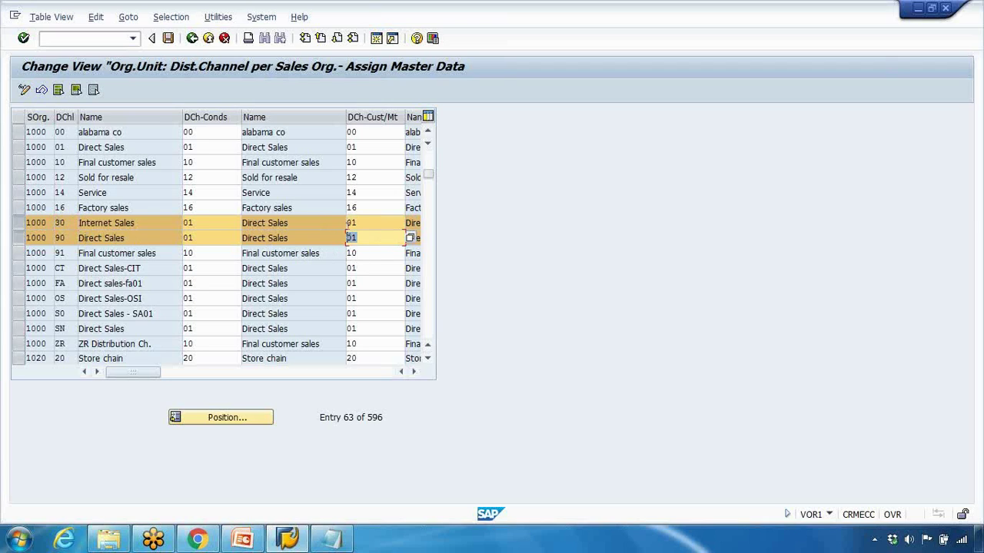
- Try 10 as the customer/material reference for channels 30 and 90, then restore 01
text(10)
click(368, 223)
text(10)
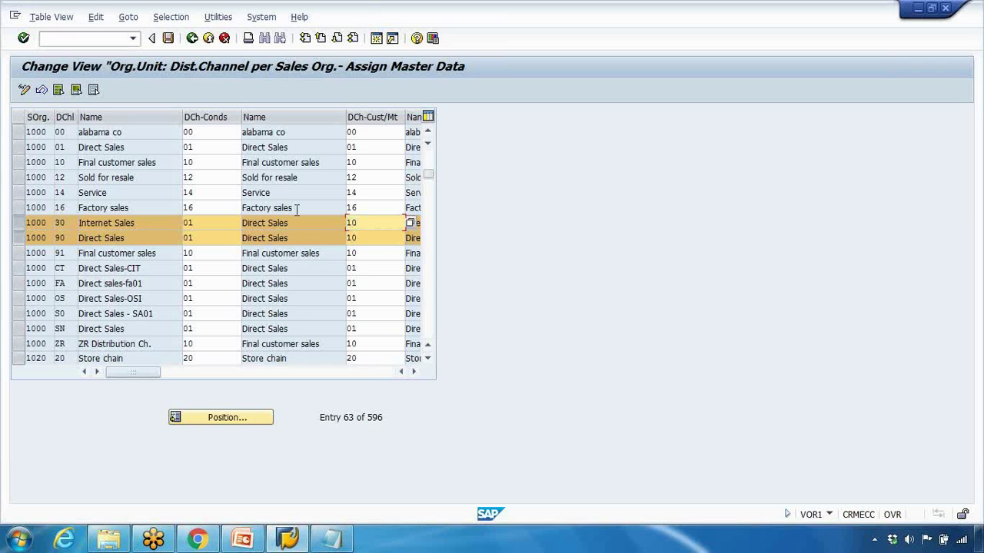
drag(421, 222, 158, 220)
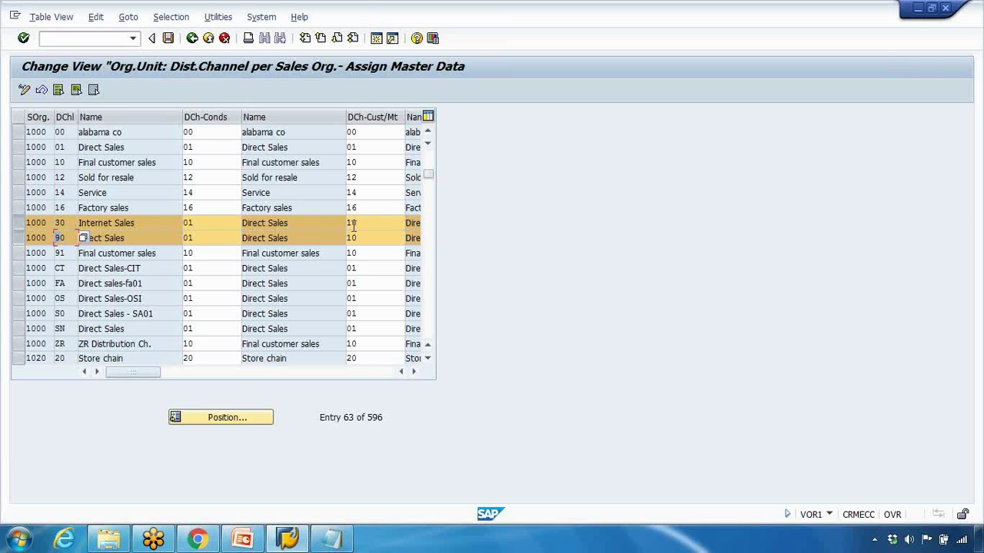
text(01)
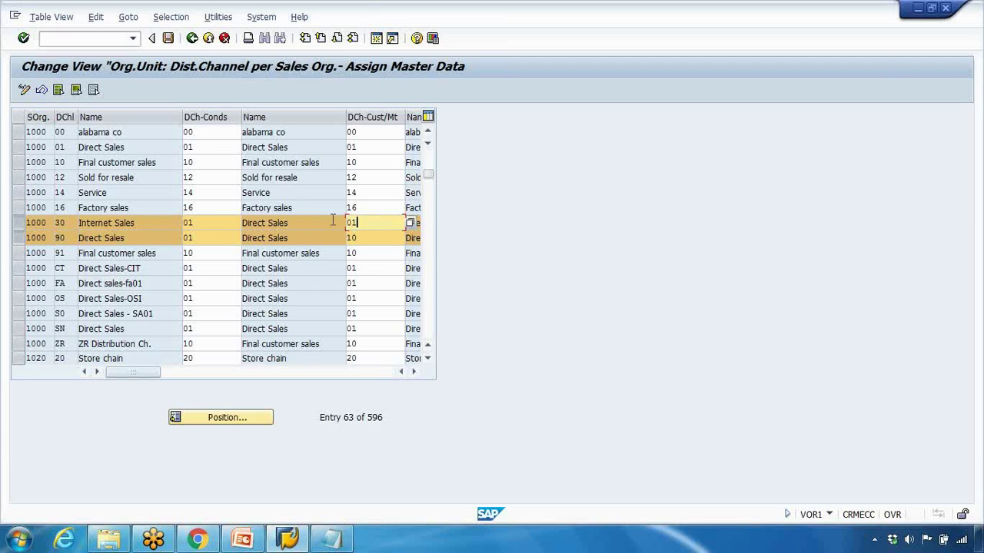
key(Down)
text(01)
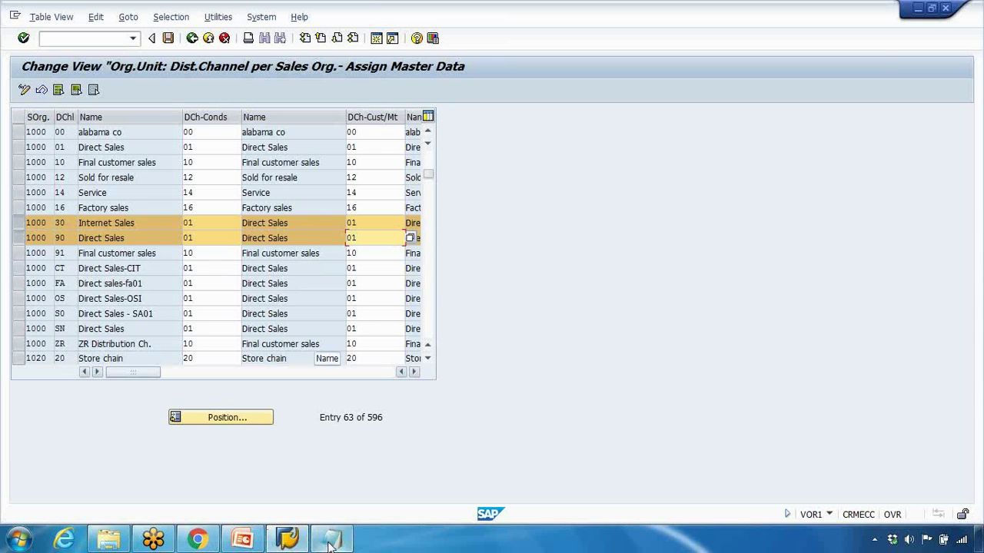
click(246, 542)
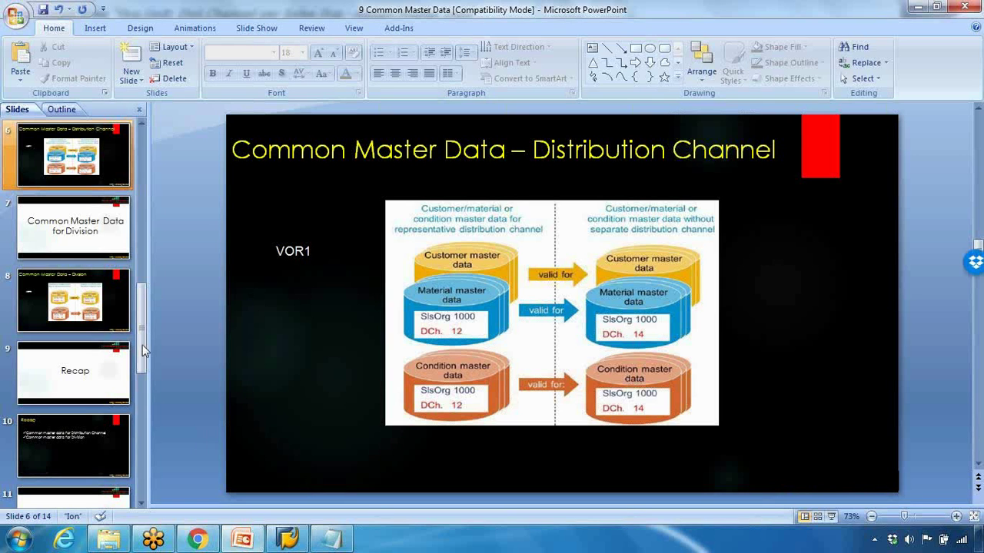
- Start the slide show and advance to the 'Common Master Data for Division' title slide
click(831, 517)
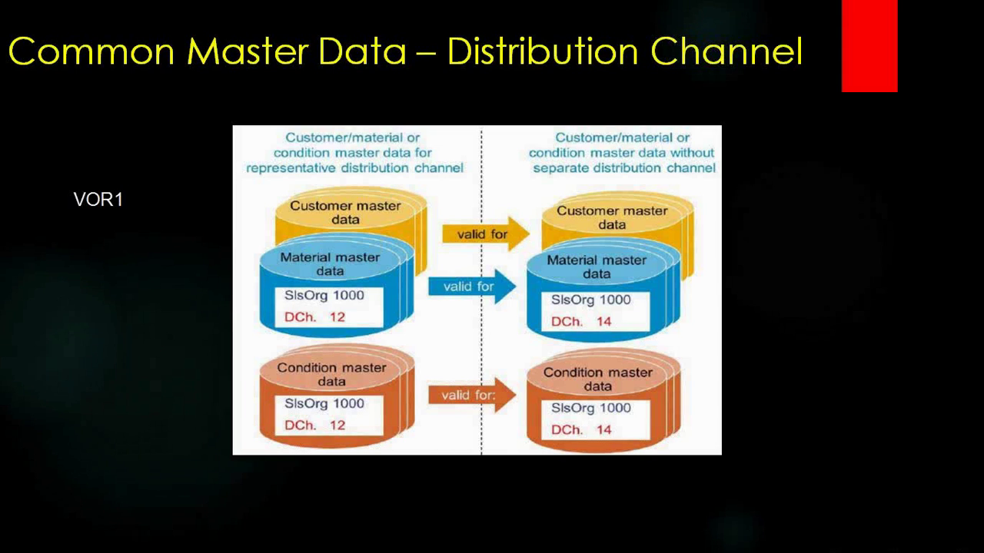
key(Right)
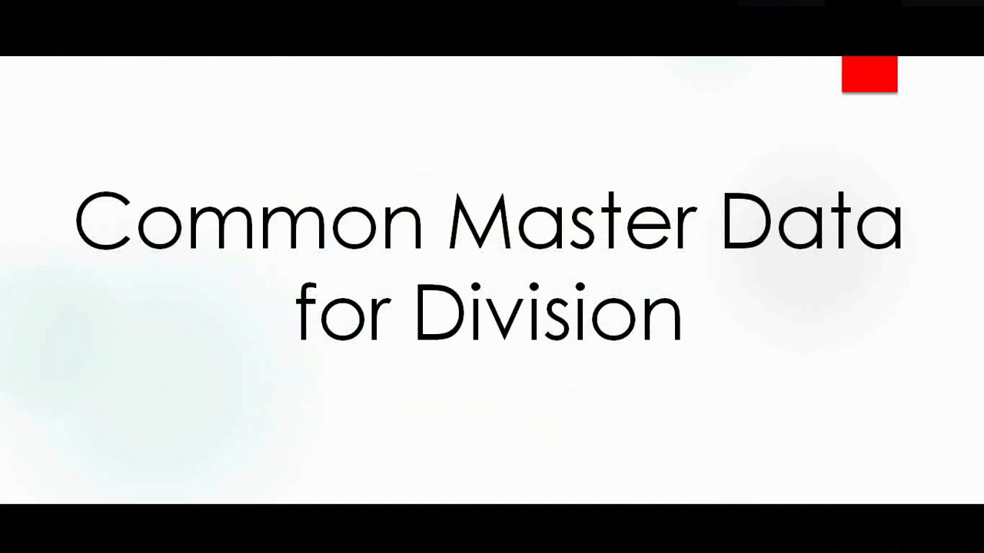
- On the Division slide, circle Division 00, draw an arrow to Division 01, then discard the ink
key(Right)
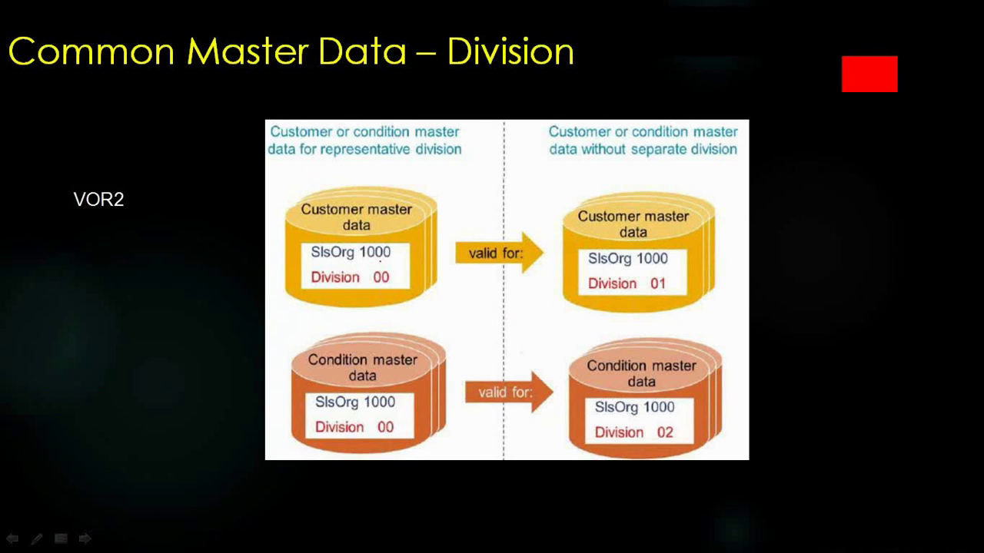
drag(376, 263, 378, 266)
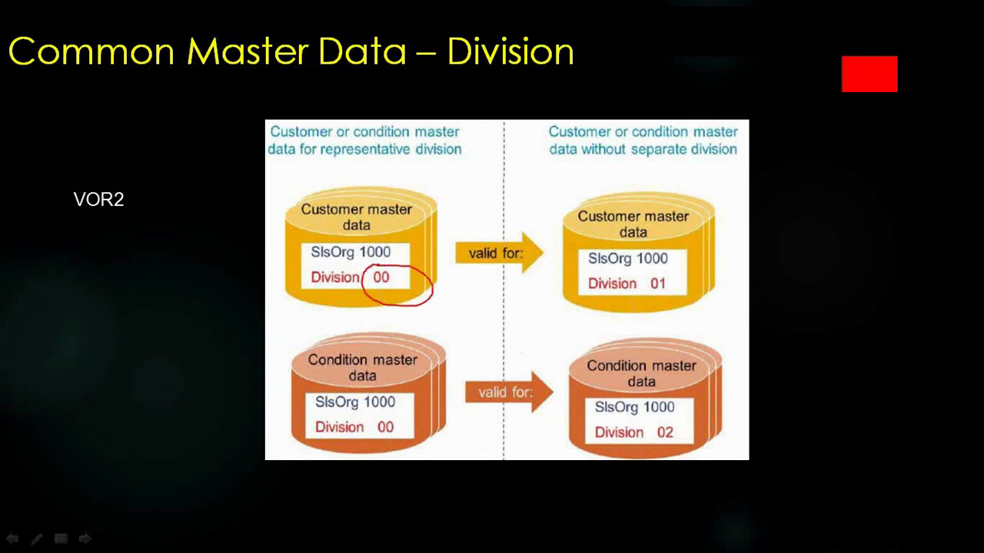
drag(424, 284, 650, 293)
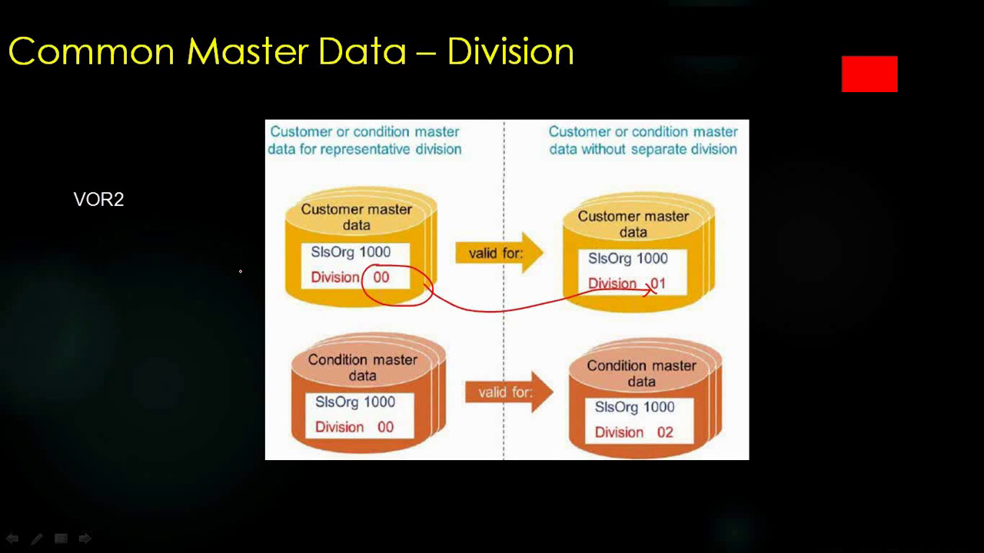
key(Escape)
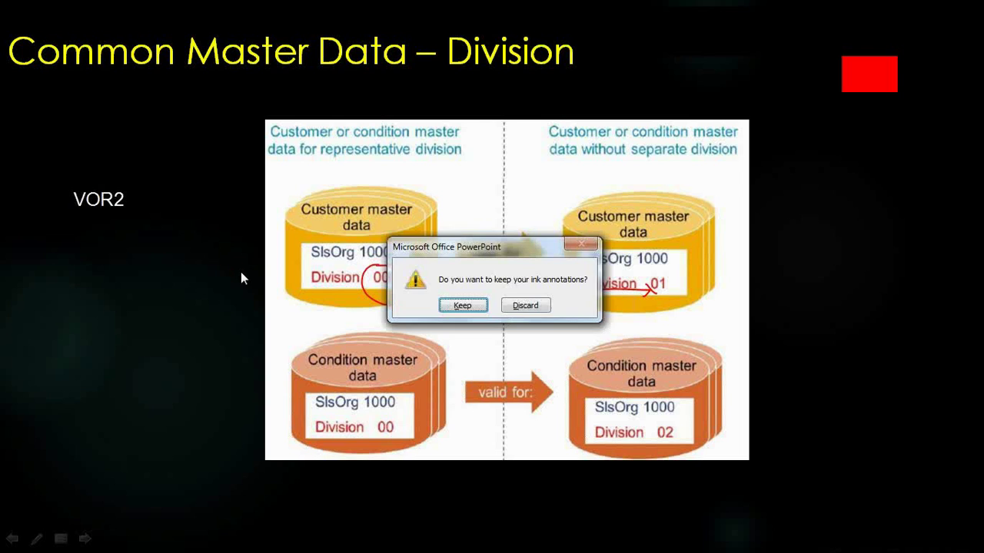
click(525, 305)
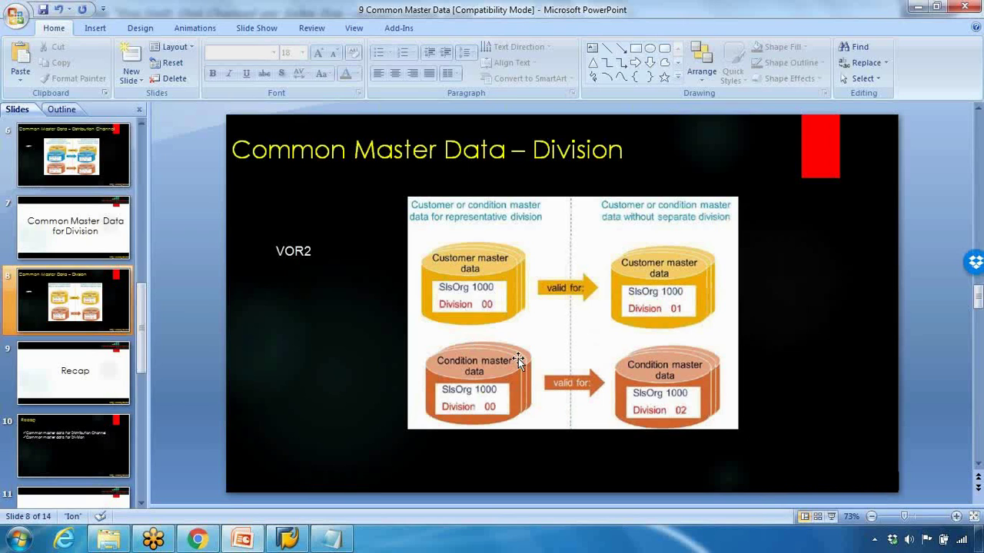
- Restart the show, circle Customer and Condition master data, then discard the annotations
click(831, 517)
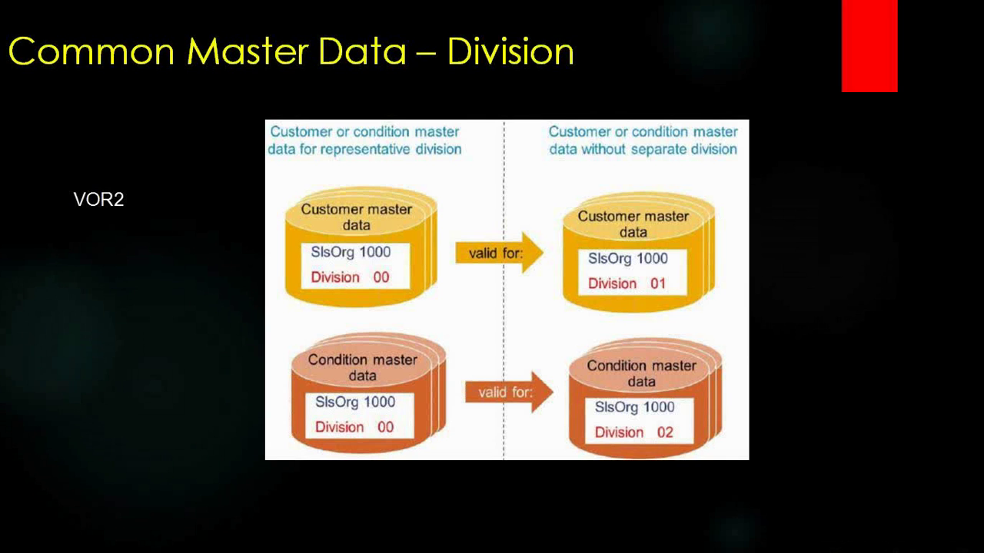
mouse_move(308, 190)
mouse_down()
mouse_move(285, 227)
mouse_move(329, 184)
mouse_move(302, 185)
mouse_up()
drag(310, 325, 389, 360)
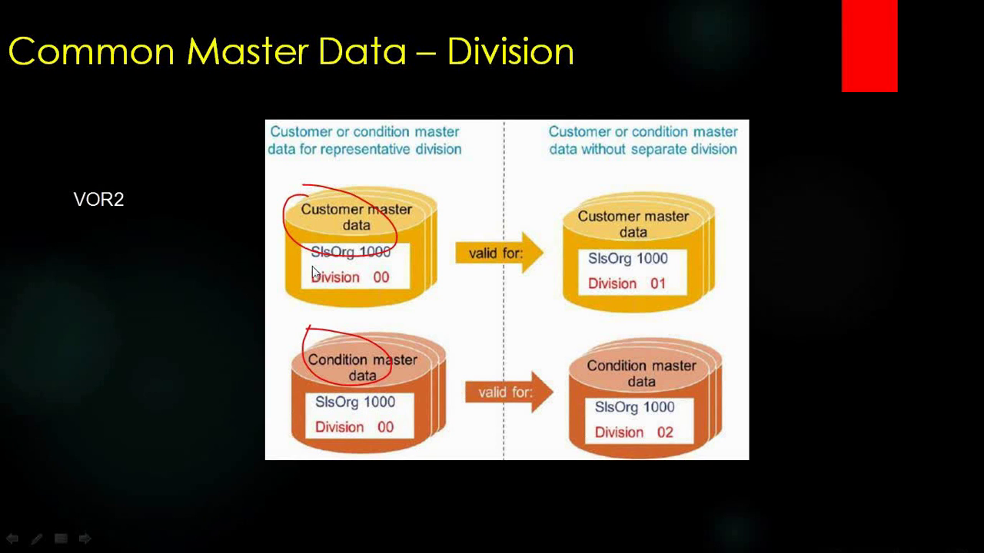
key(Escape)
click(536, 307)
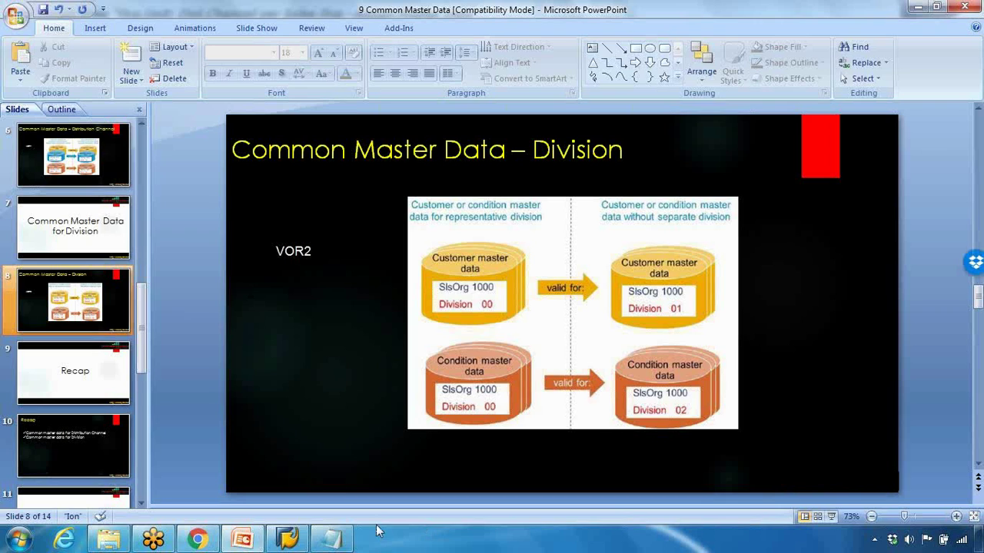
- Open VOR2 and select sales org 0005's division rows, Pumps through Turbines, referencing division 00
click(287, 538)
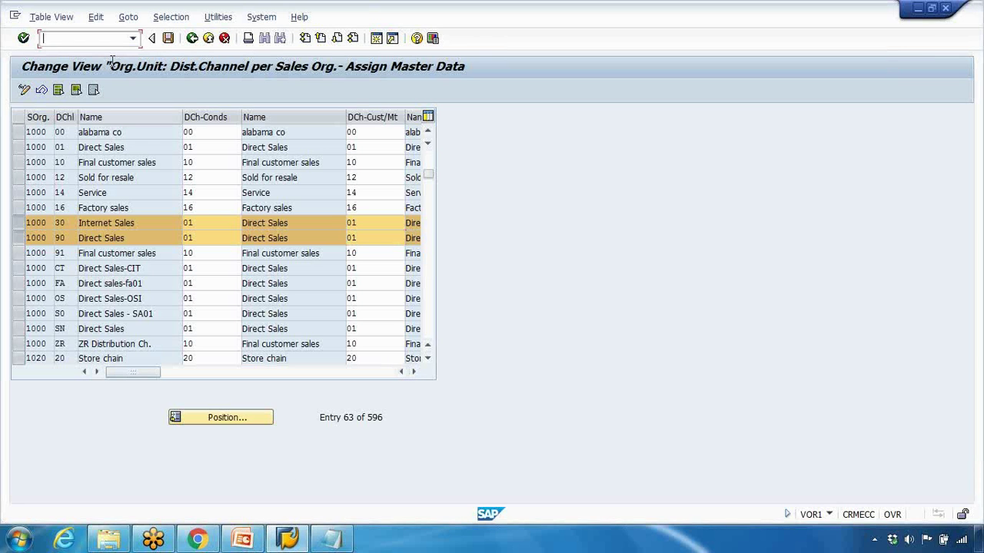
text(/nvor2)
key(Return)
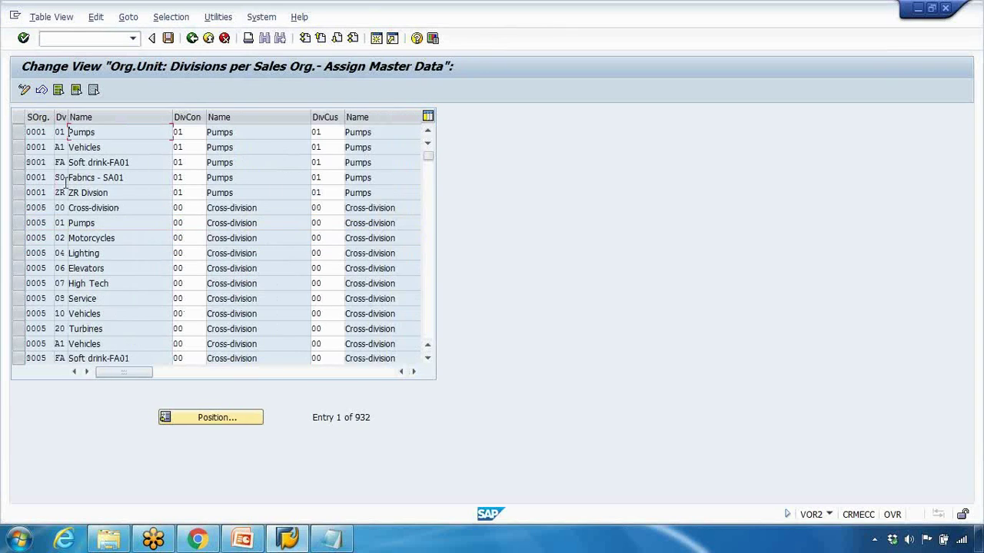
click(181, 223)
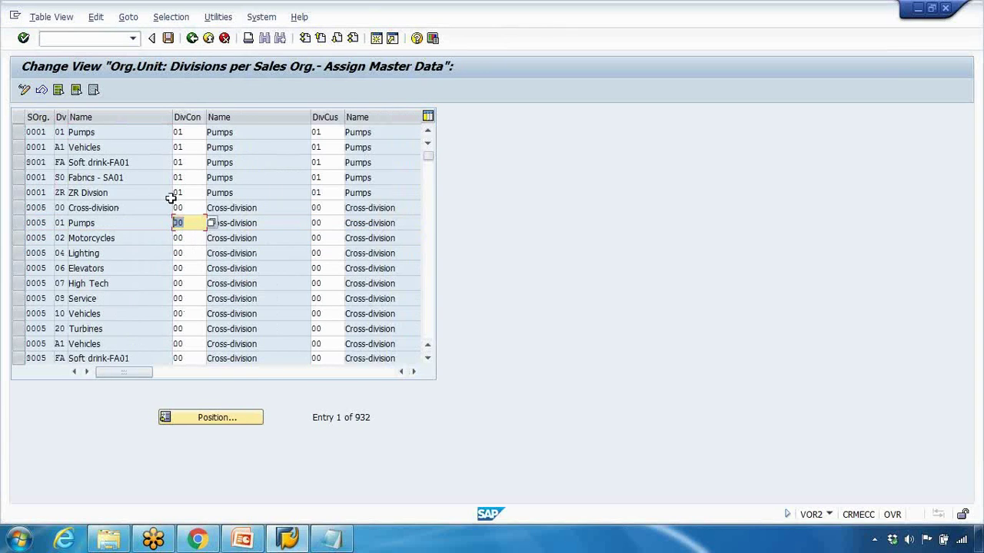
double_click(179, 223)
drag(18, 230, 26, 331)
click(192, 222)
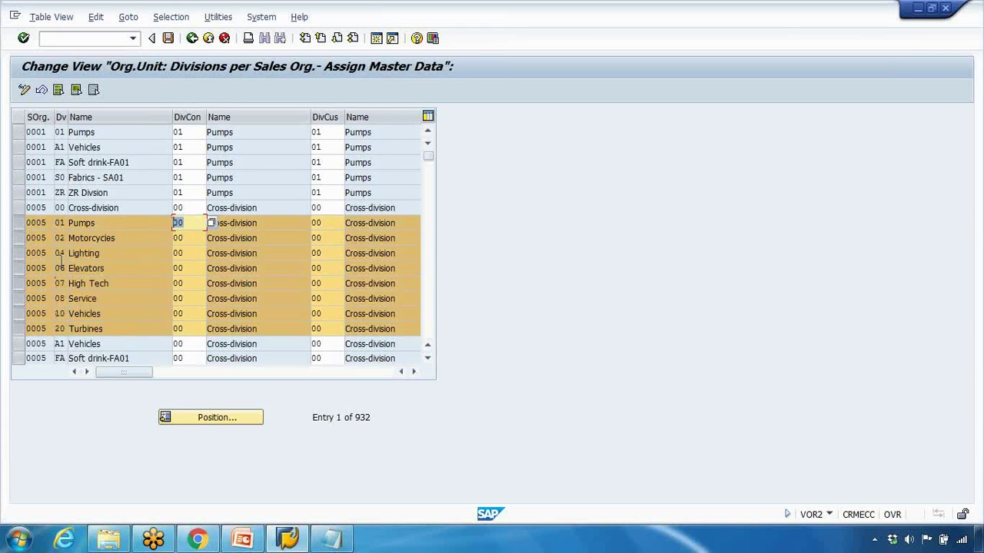
- Widen the DivCus column and review the F1 help on reference division for customers
click(336, 223)
drag(344, 116, 354, 117)
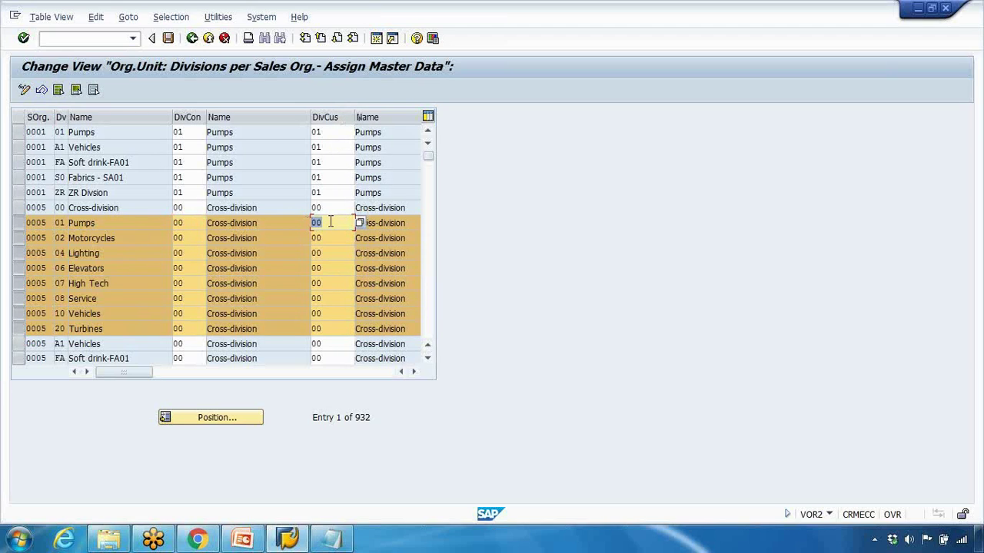
click(318, 223)
key(Return)
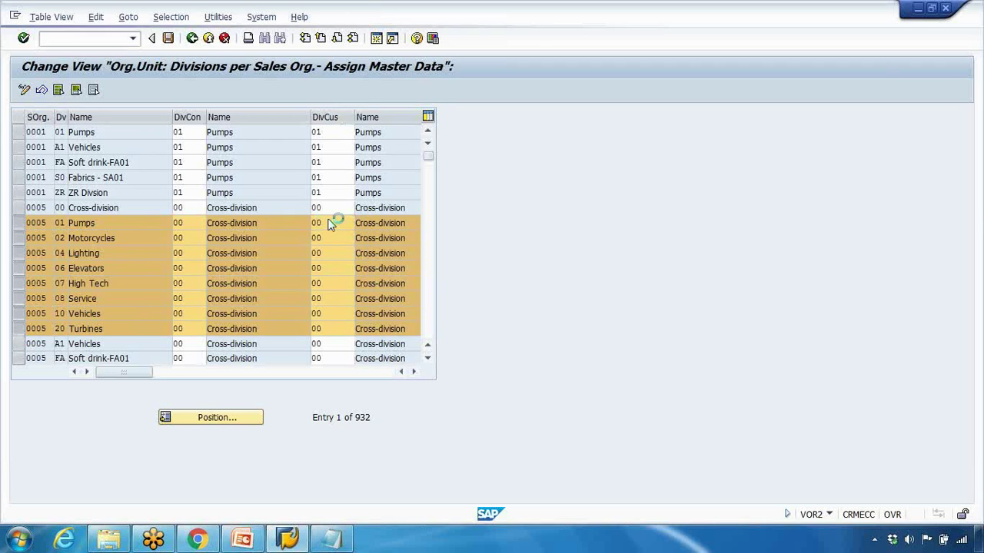
key(F1)
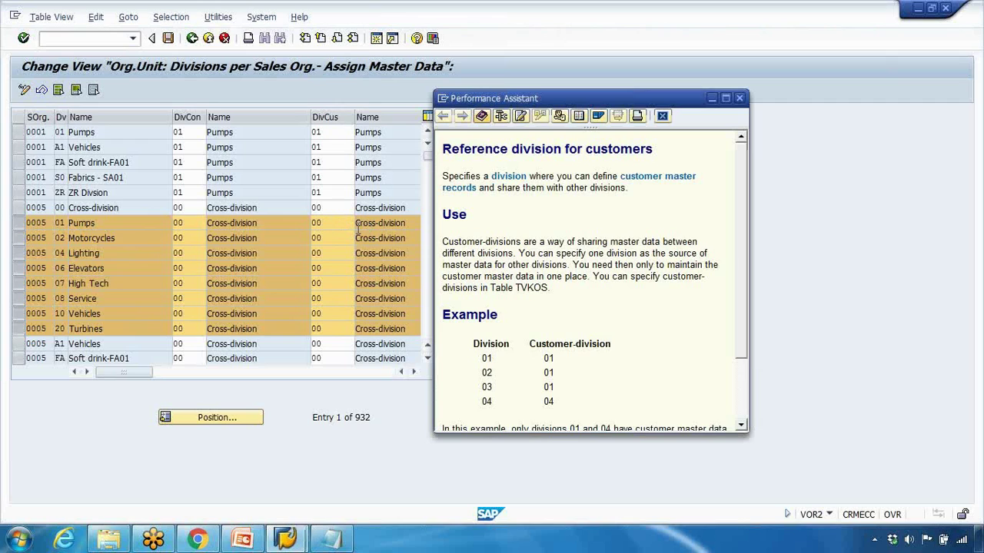
scroll(523, 204, down, 2)
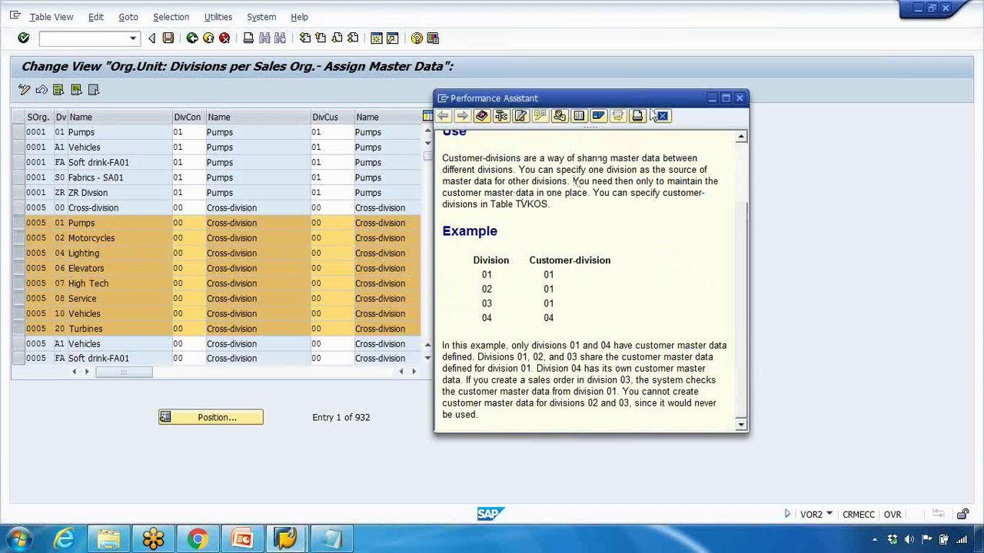
click(662, 116)
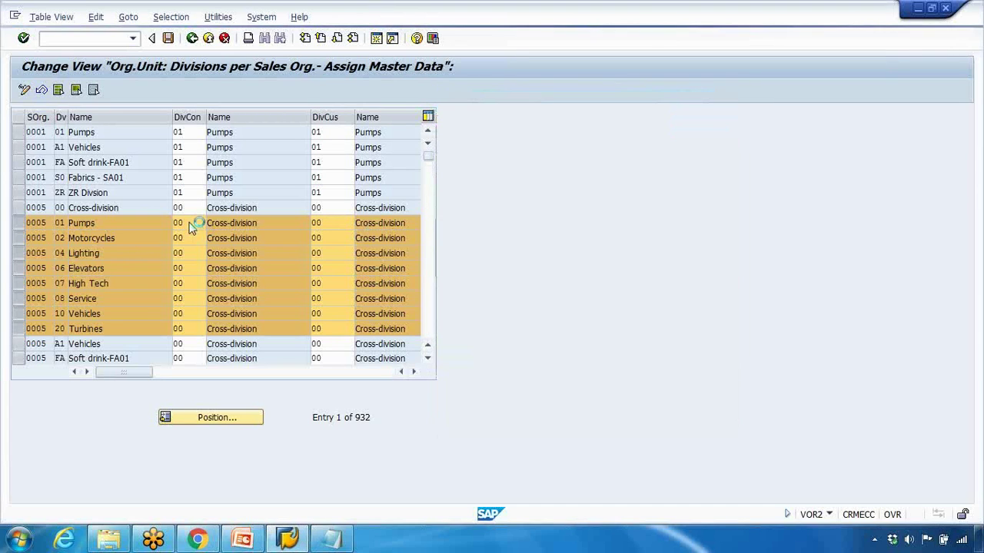